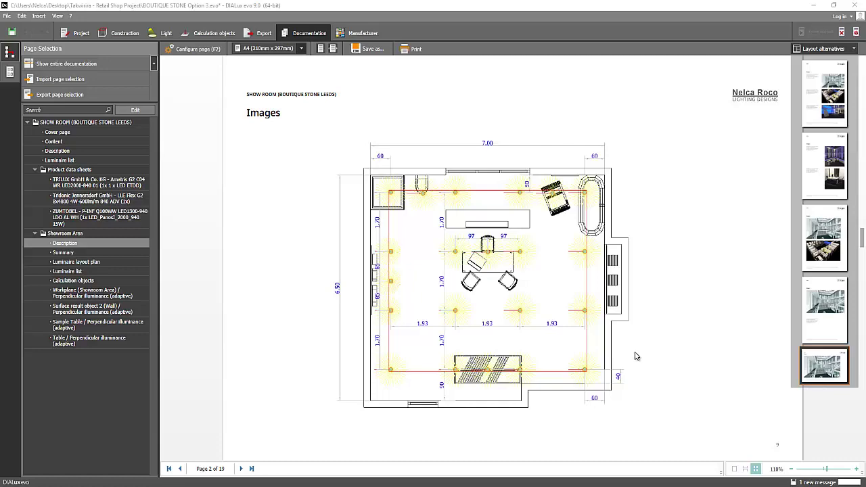
# - Leave the report, go back to Construction and show the floor plan in 2D top view
pyautogui.scroll(3, 641, 354)
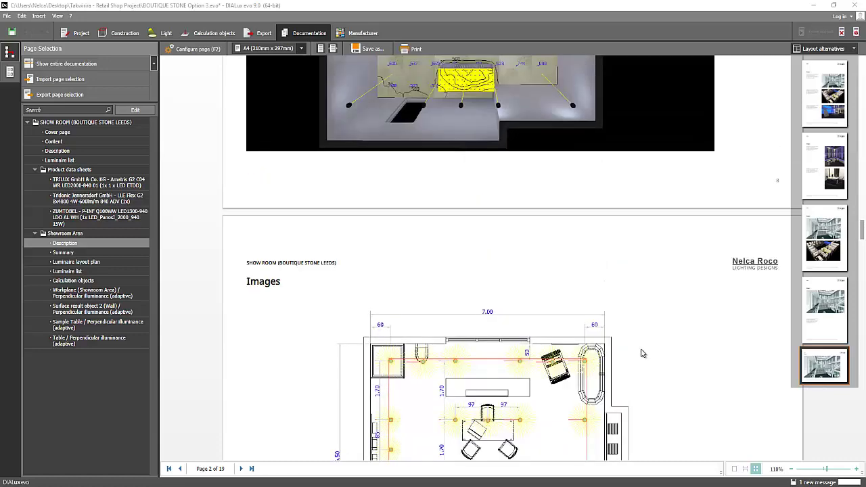
pyautogui.scroll(-3, 641, 353)
pyautogui.scroll(3, 641, 354)
pyautogui.scroll(3, 743, 326)
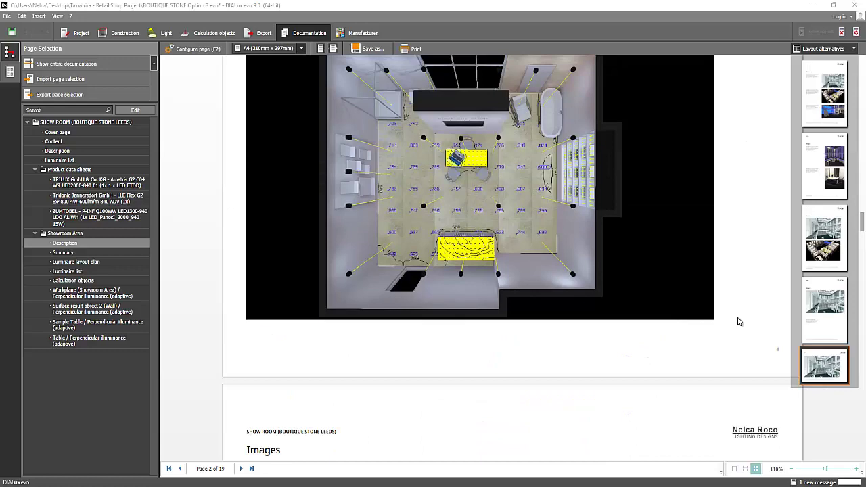
pyautogui.scroll(-6, 704, 302)
pyautogui.scroll(2, 689, 330)
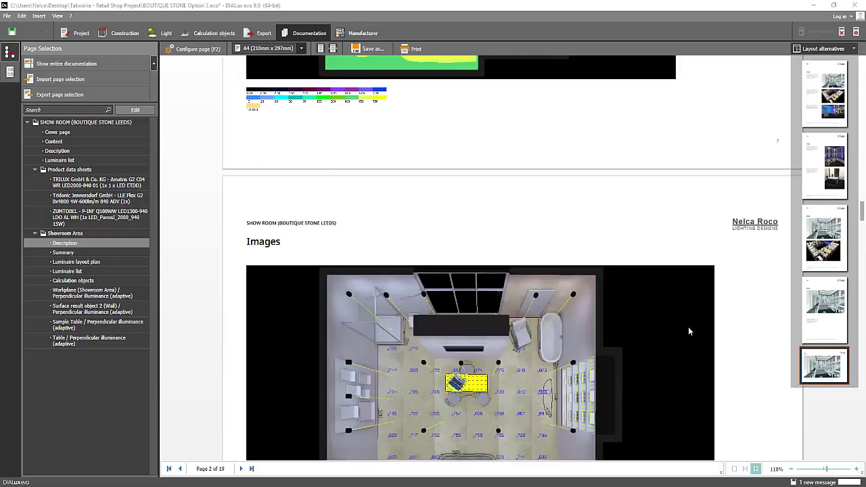
pyautogui.scroll(2, 688, 327)
pyautogui.scroll(4, 682, 323)
pyautogui.scroll(3, 682, 323)
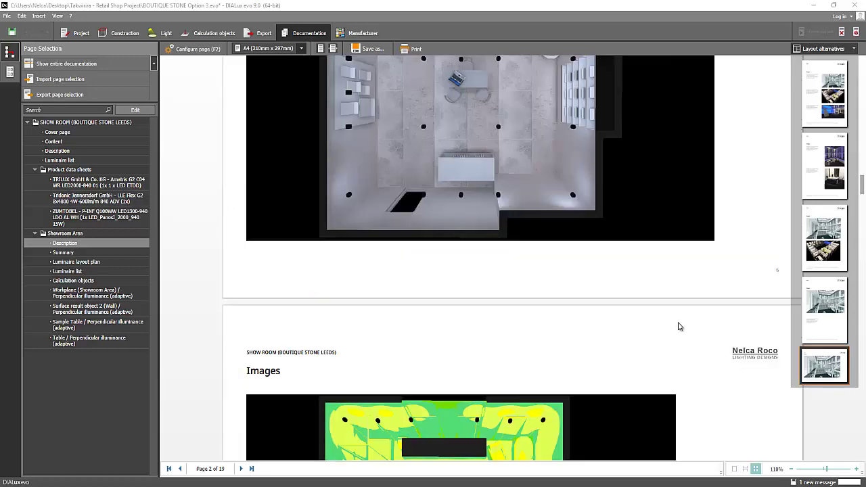
pyautogui.scroll(2, 677, 326)
pyautogui.scroll(-5, 677, 329)
pyautogui.scroll(3, 677, 339)
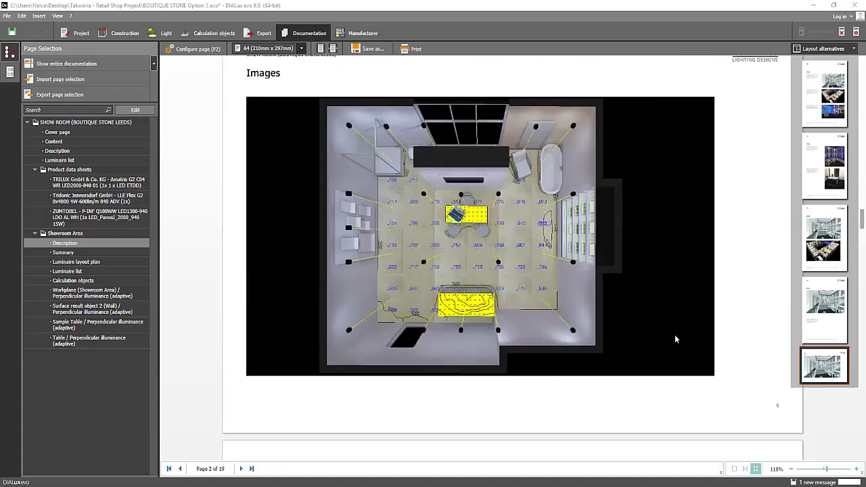
pyautogui.scroll(-6, 675, 339)
pyautogui.scroll(-1, 676, 340)
pyautogui.scroll(-1, 690, 341)
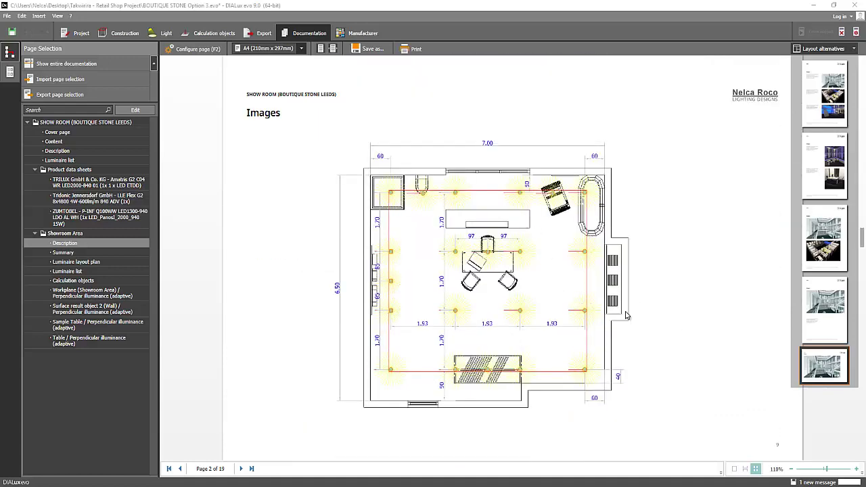
pyautogui.scroll(-2, 507, 283)
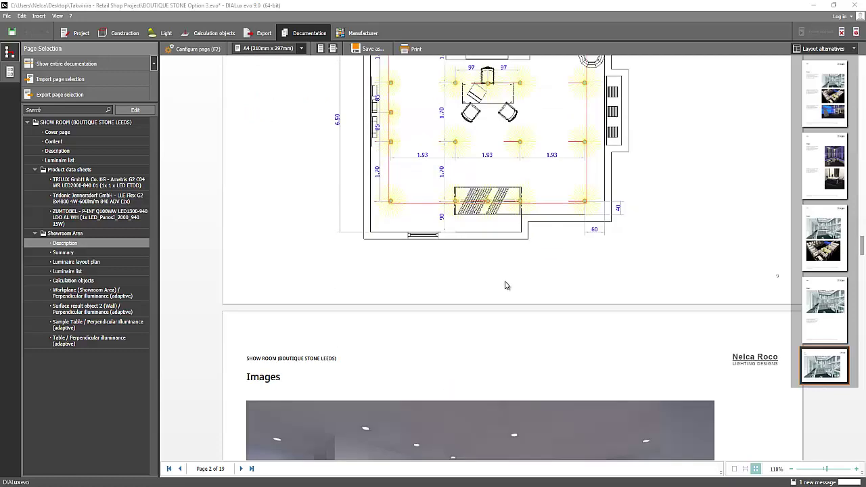
pyautogui.scroll(-4, 503, 283)
pyautogui.scroll(4, 503, 283)
pyautogui.scroll(2, 467, 291)
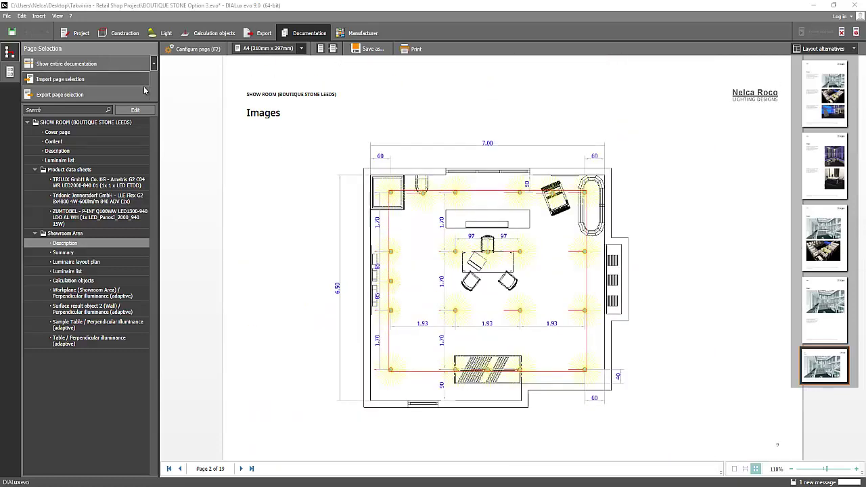
pyautogui.click(139, 39)
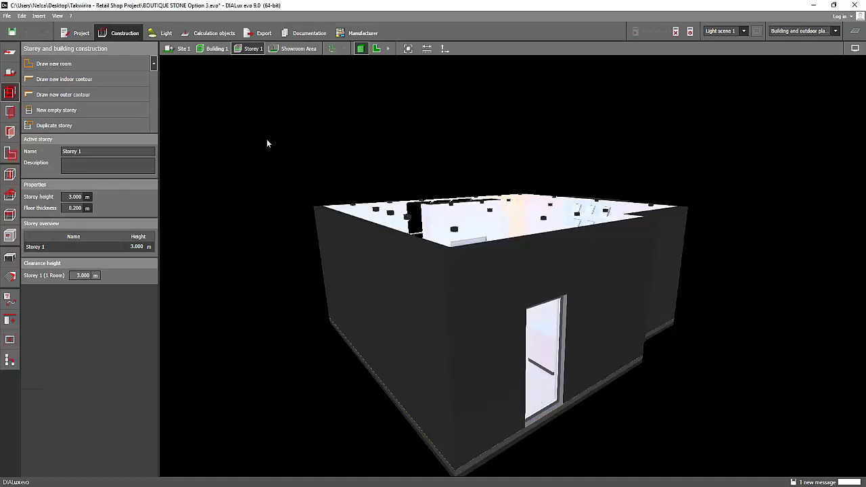
pyautogui.click(377, 50)
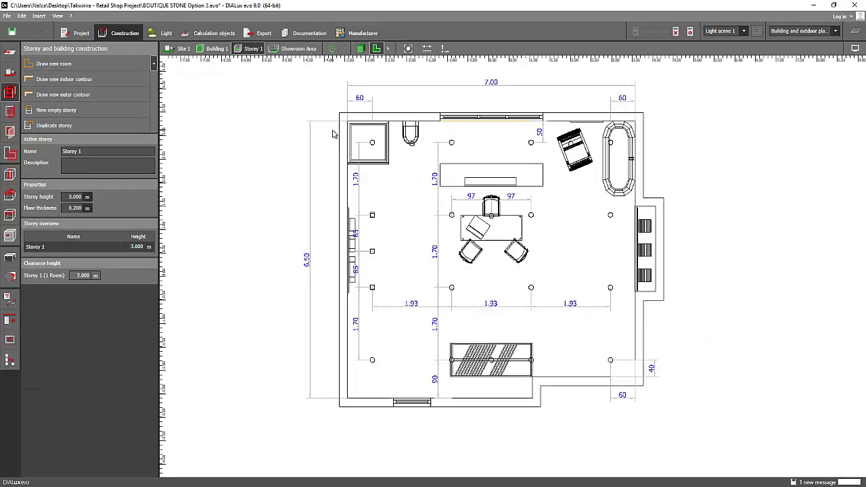
pyautogui.scroll(3, 328, 201)
pyautogui.moveTo(327, 201); pyautogui.dragTo(309, 160, button='middle')
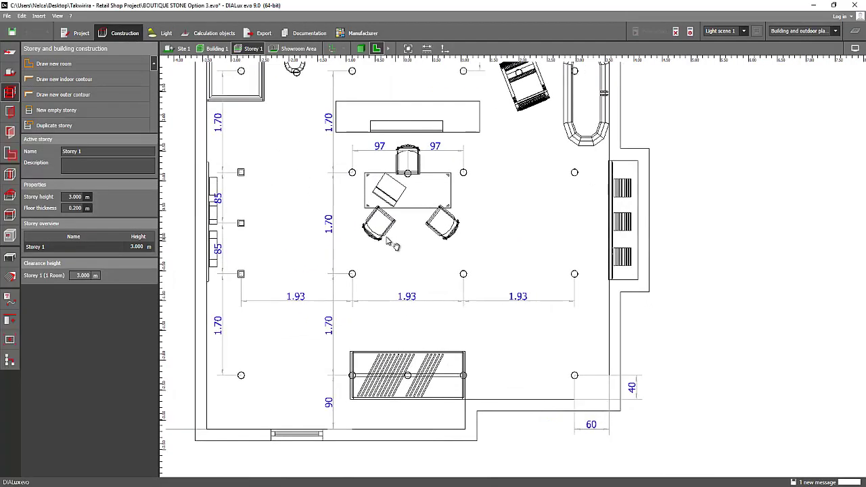
pyautogui.moveTo(359, 236)
pyautogui.mouseDown(button='middle')
pyautogui.moveTo(359, 257)
pyautogui.moveTo(431, 253)
pyautogui.mouseUp(button='middle')
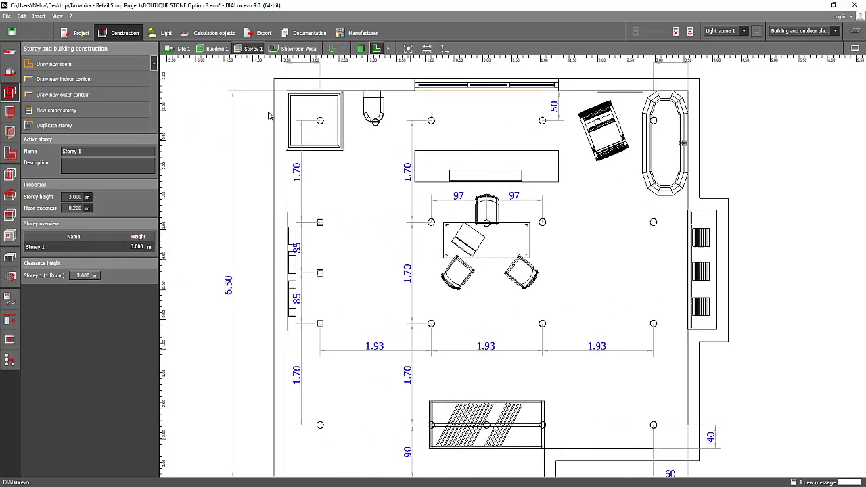
# - Fit the whole plan in the Export view and save it as new view Storey 1 (99)
pyautogui.click(263, 33)
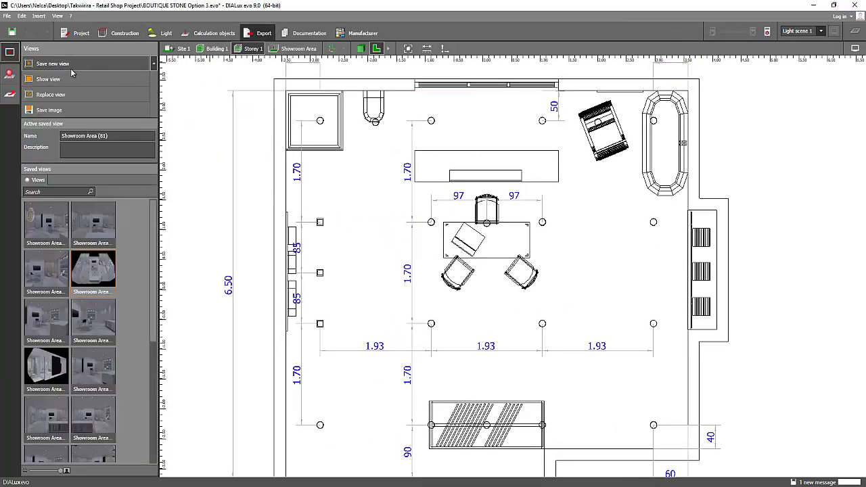
pyautogui.moveTo(302, 173); pyautogui.dragTo(335, 156, button='middle')
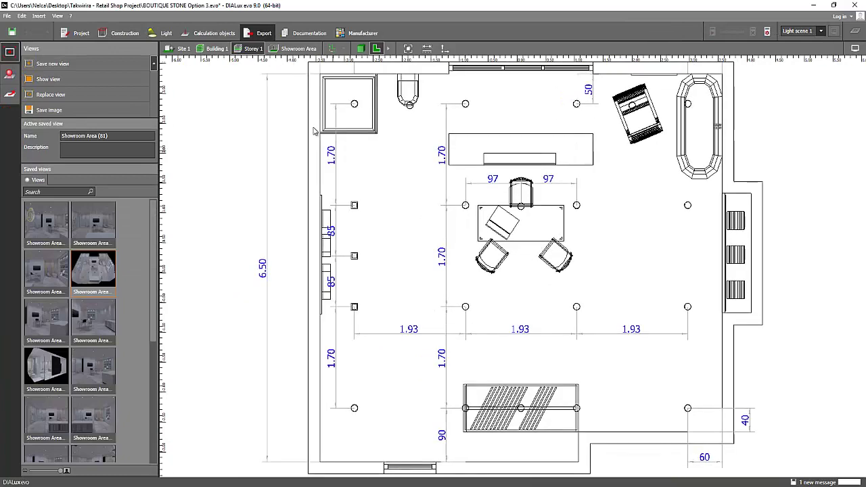
pyautogui.click(408, 49)
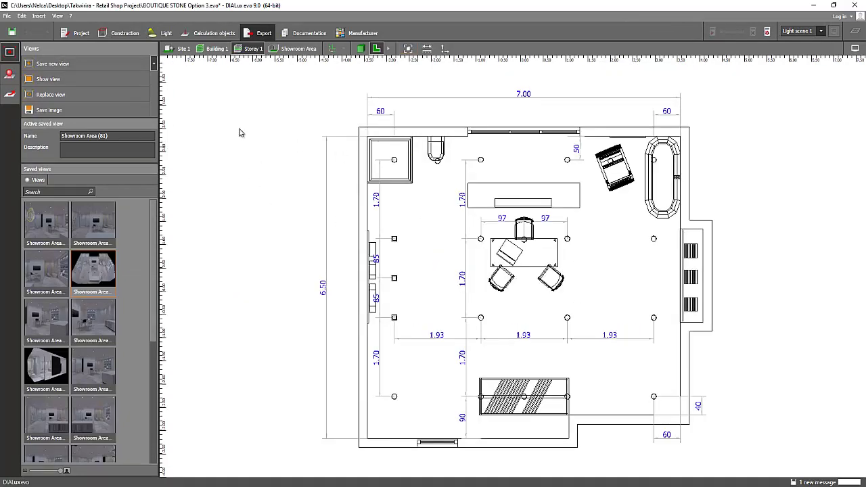
pyautogui.click(44, 63)
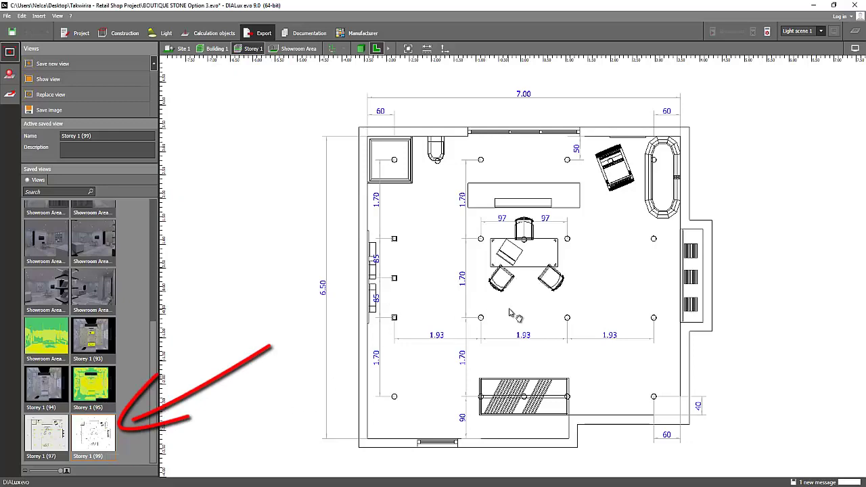
pyautogui.scroll(1, 512, 315)
pyautogui.scroll(1, 515, 307)
pyautogui.scroll(1, 516, 303)
pyautogui.scroll(1, 518, 298)
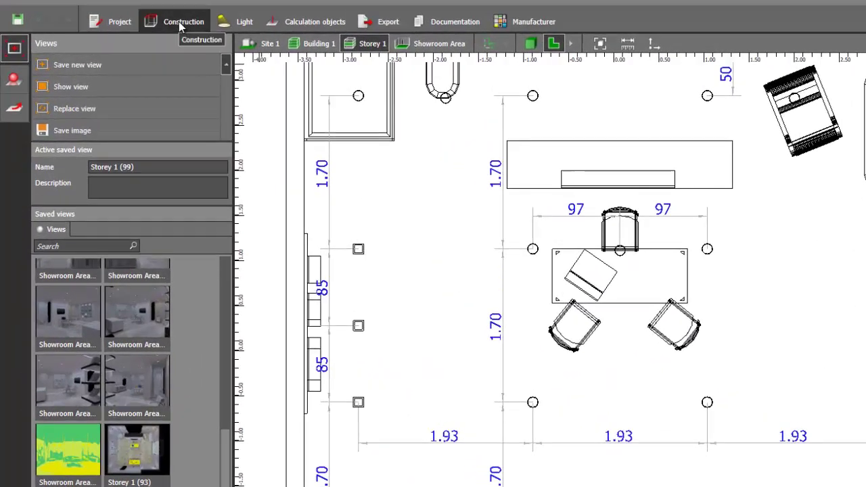
# - Start a new dimension line and zoom in on the wall corner beside the right-hand window display
pyautogui.click(108, 34)
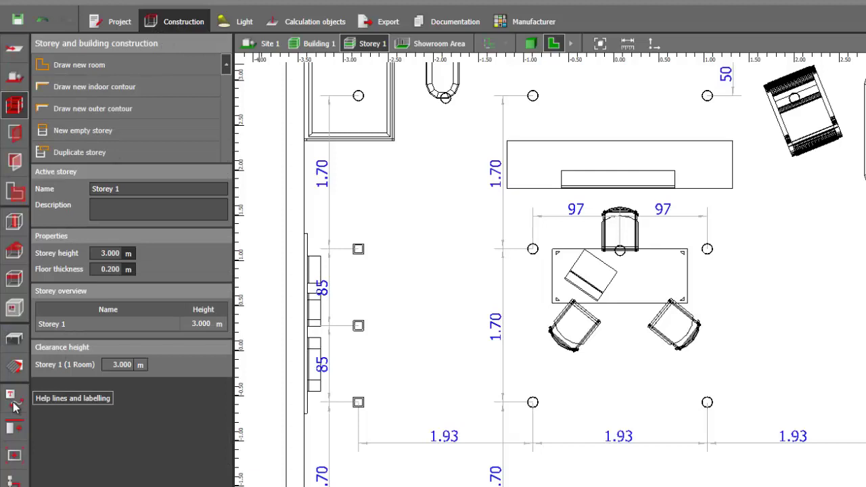
pyautogui.click(17, 402)
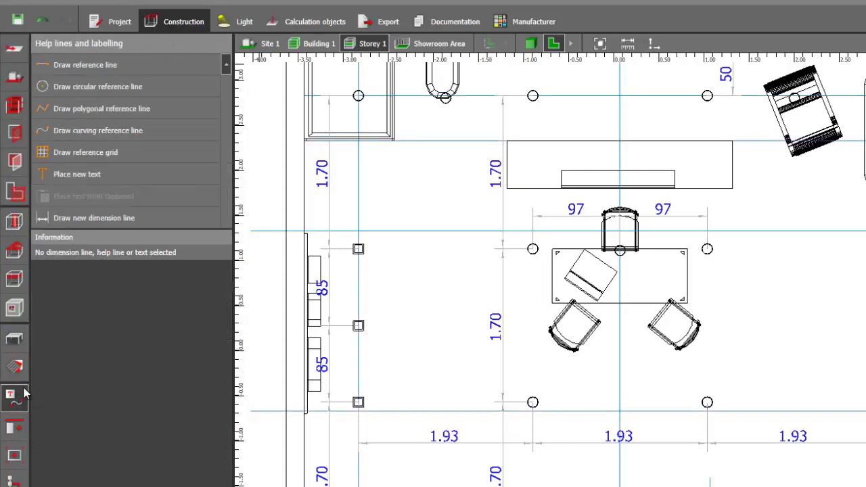
pyautogui.click(91, 220)
pyautogui.scroll(-2, 606, 347)
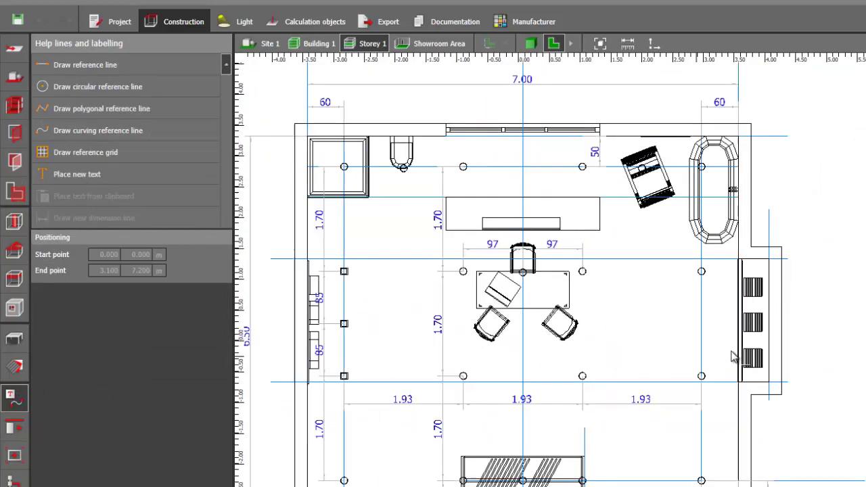
pyautogui.scroll(2, 722, 245)
pyautogui.scroll(1, 717, 296)
pyautogui.moveTo(704, 296)
pyautogui.mouseDown(button='middle')
pyautogui.moveTo(744, 312)
pyautogui.moveTo(686, 373)
pyautogui.mouseUp(button='middle')
pyautogui.scroll(1, 748, 308)
pyautogui.scroll(-3, 687, 373)
pyautogui.moveTo(822, 352); pyautogui.dragTo(769, 287, button='middle')
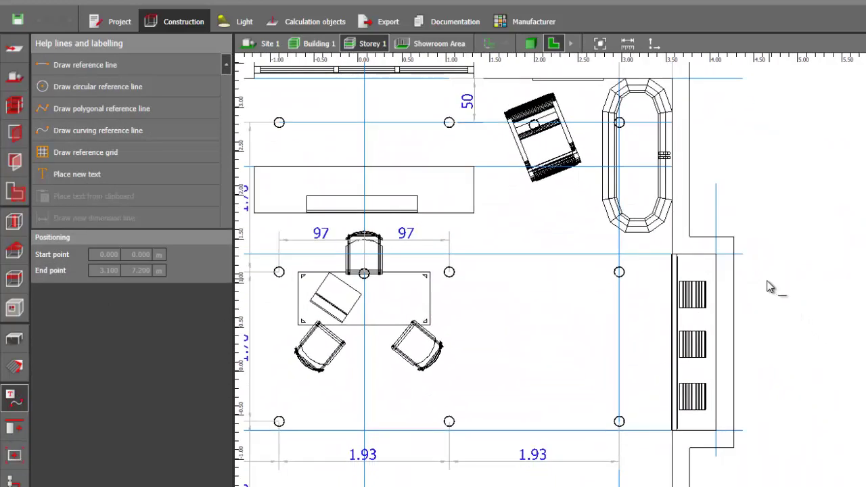
pyautogui.scroll(-2, 765, 298)
pyautogui.scroll(1, 717, 274)
pyautogui.scroll(1, 701, 281)
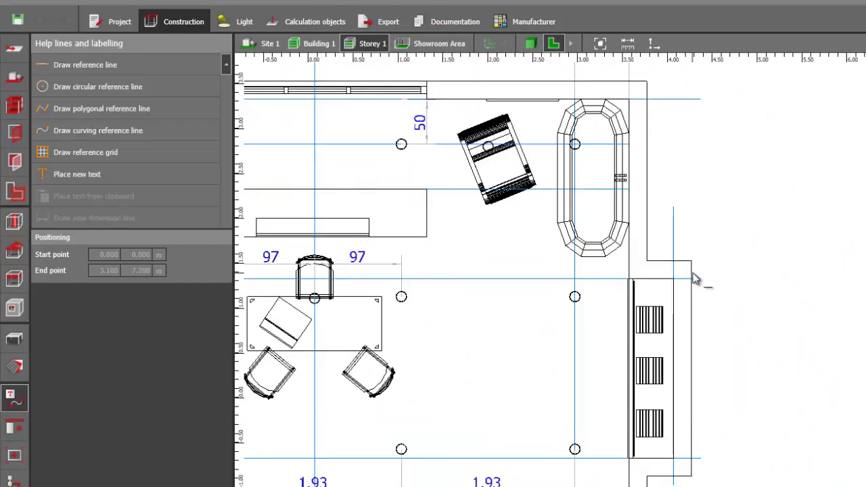
pyautogui.scroll(1, 693, 278)
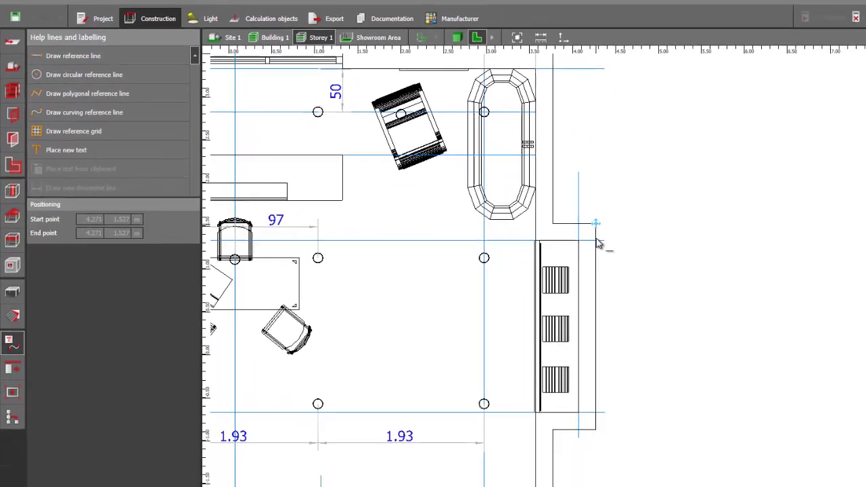
# - Draw the 2.40 m dimension along the niche wall, from the corner downward
pyautogui.click(667, 251)
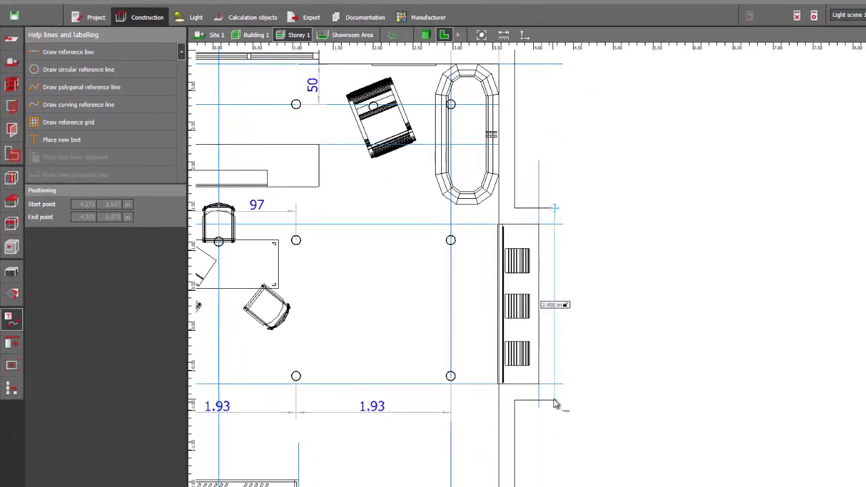
pyautogui.click(555, 403)
pyautogui.click(613, 363)
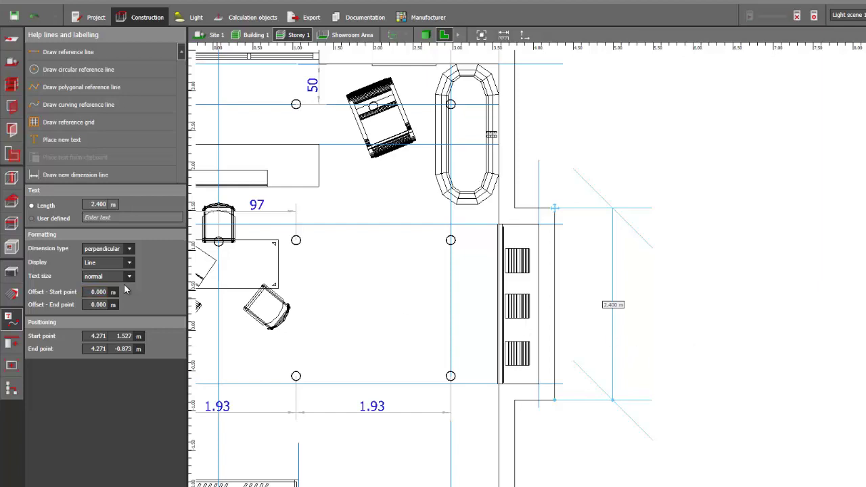
# - Give the 2.40 m dimension small text and arrows on the outside
pyautogui.click(128, 277)
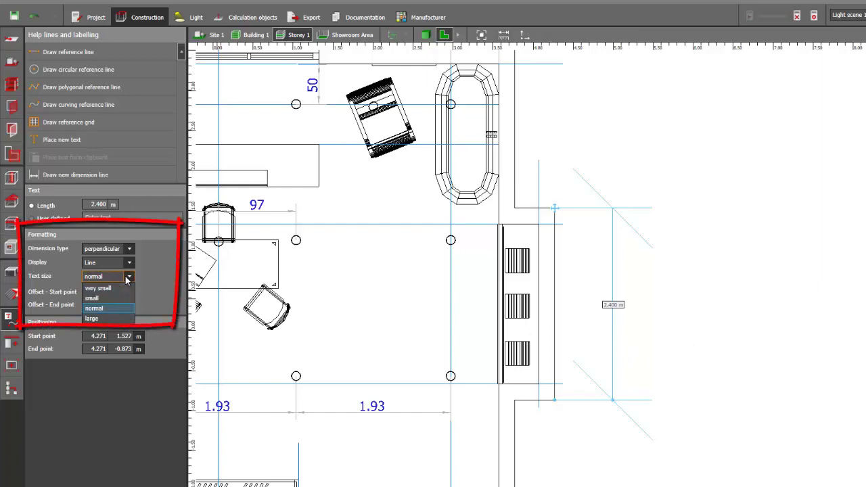
pyautogui.click(106, 297)
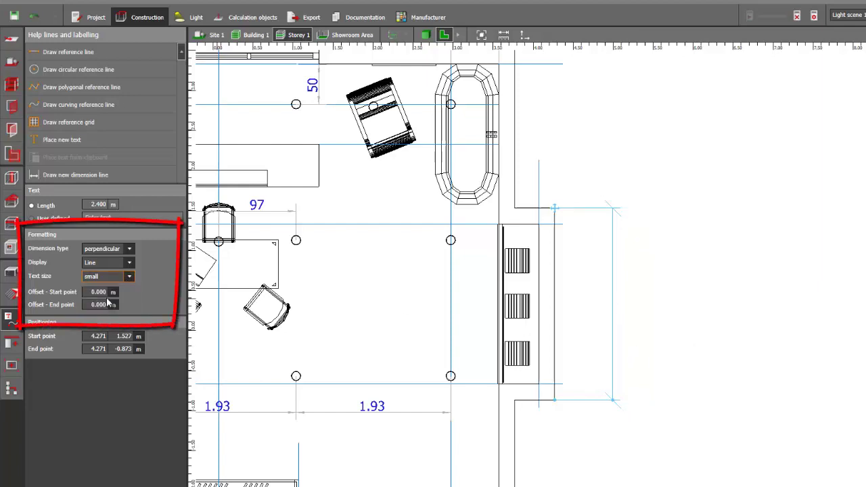
pyautogui.click(127, 263)
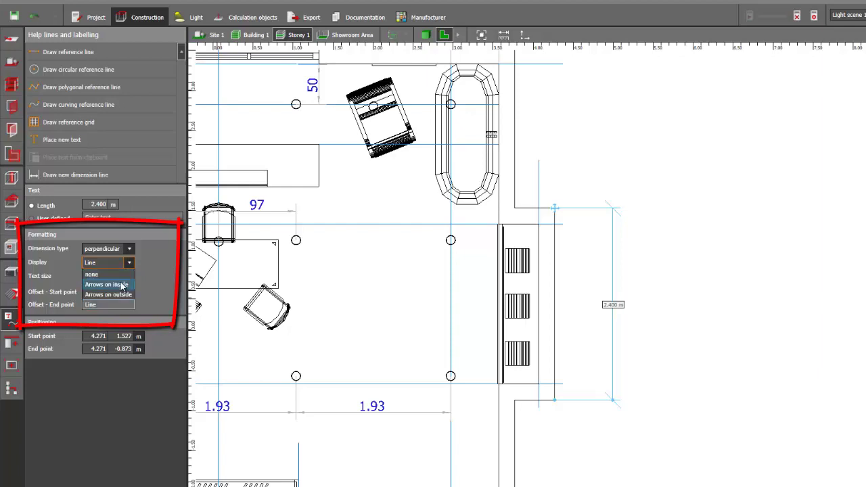
pyautogui.click(112, 294)
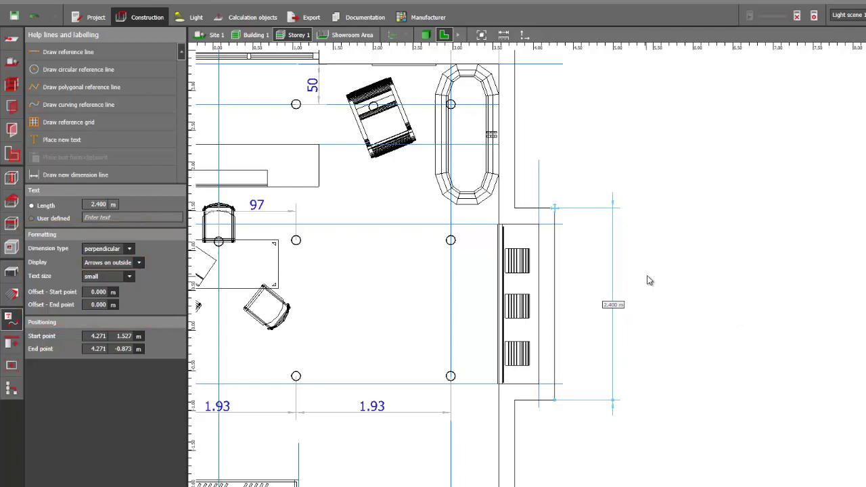
pyautogui.scroll(-1, 631, 349)
pyautogui.scroll(2, 628, 357)
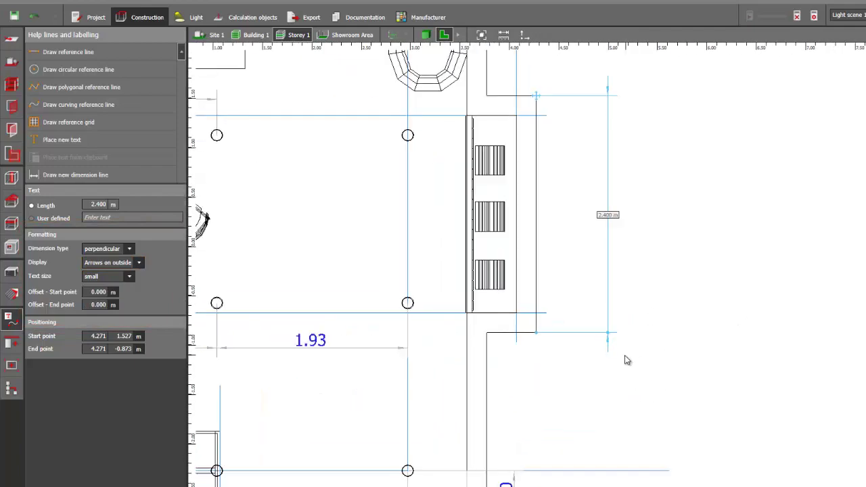
pyautogui.scroll(-2, 655, 357)
pyautogui.scroll(2, 545, 327)
# - Change the 2.40 m dimension's ends to plain tick lines
pyautogui.click(516, 302)
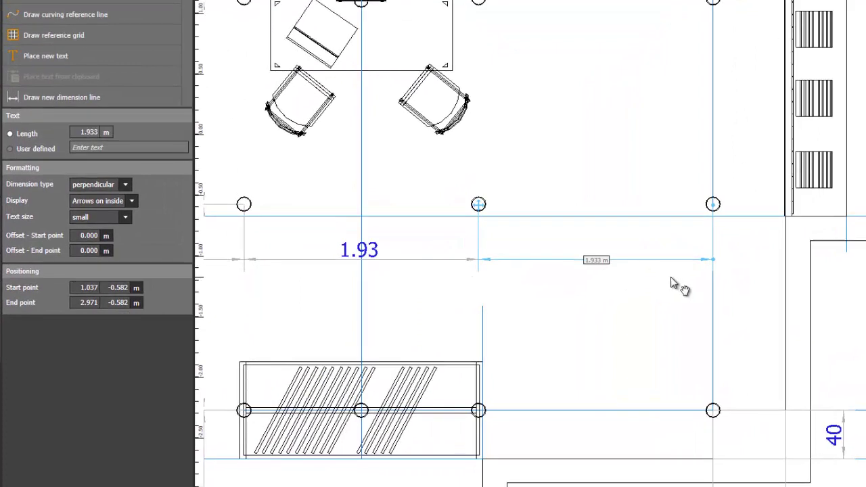
pyautogui.moveTo(672, 283); pyautogui.dragTo(329, 381)
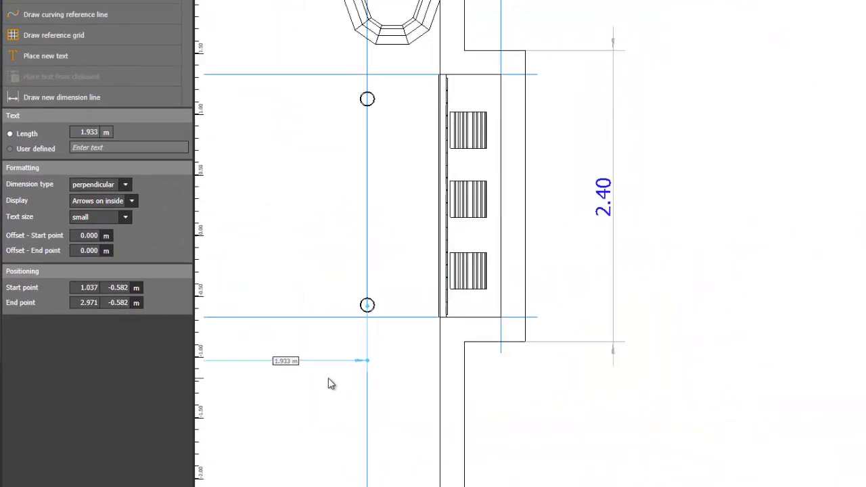
pyautogui.click(596, 196)
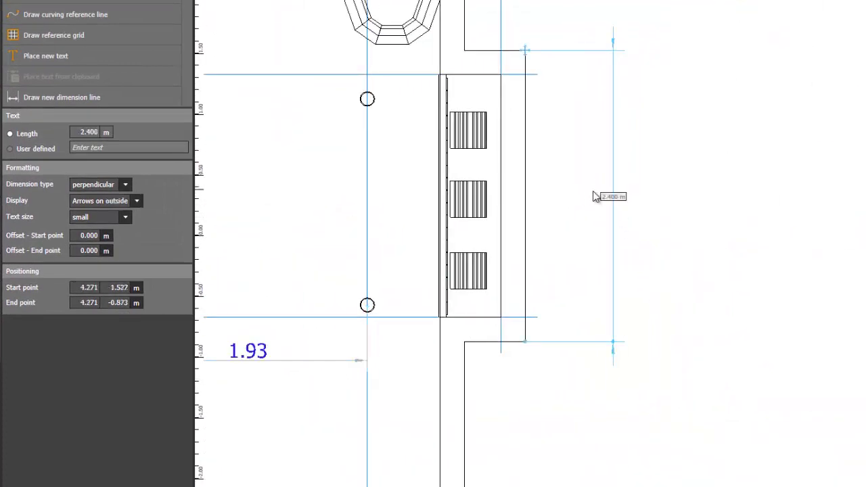
pyautogui.click(136, 201)
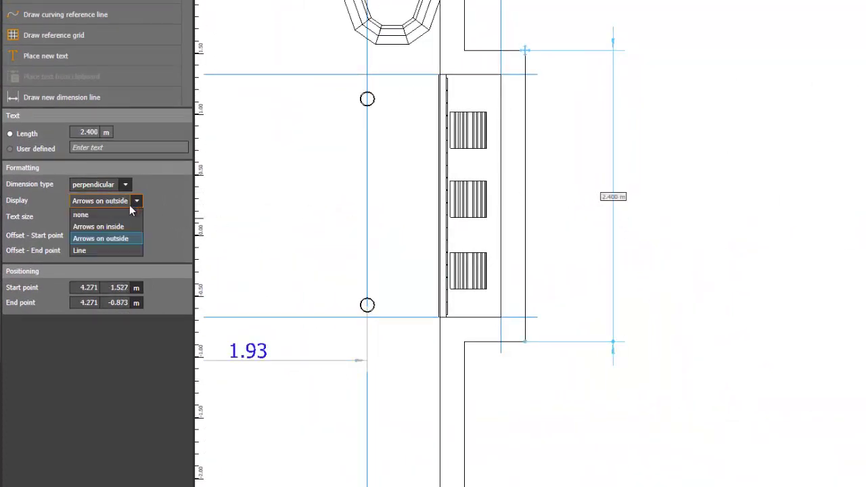
pyautogui.click(119, 229)
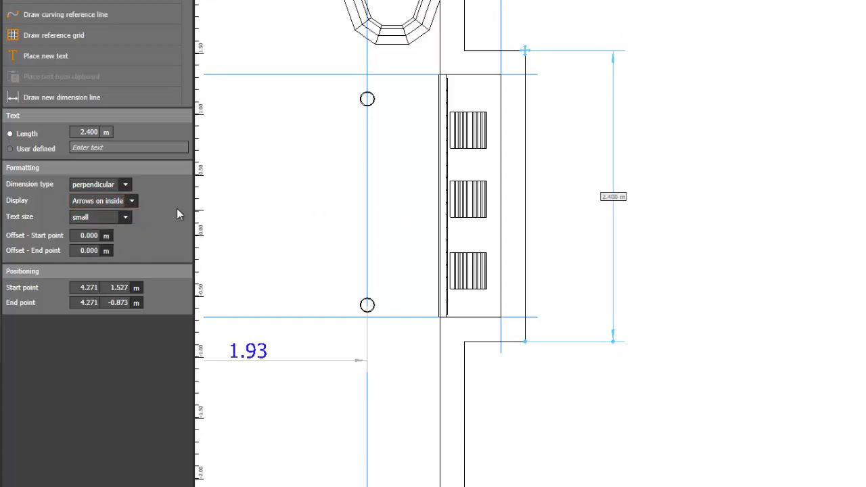
pyautogui.click(132, 201)
pyautogui.click(88, 251)
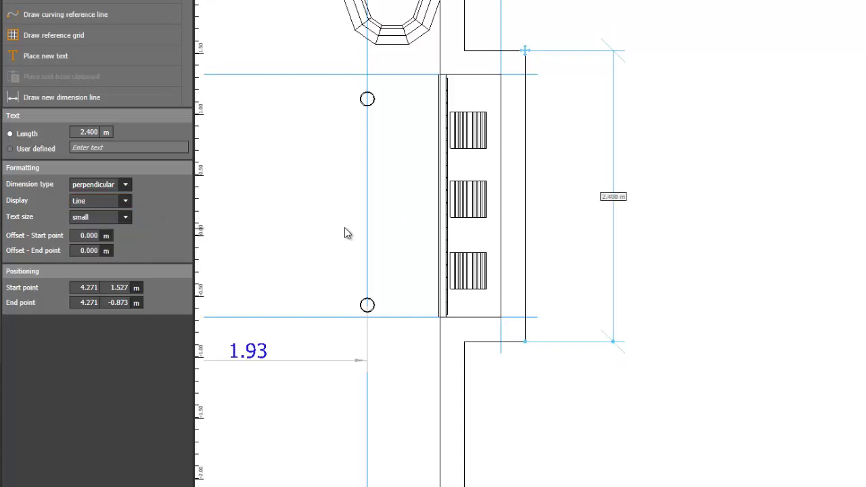
pyautogui.click(731, 270)
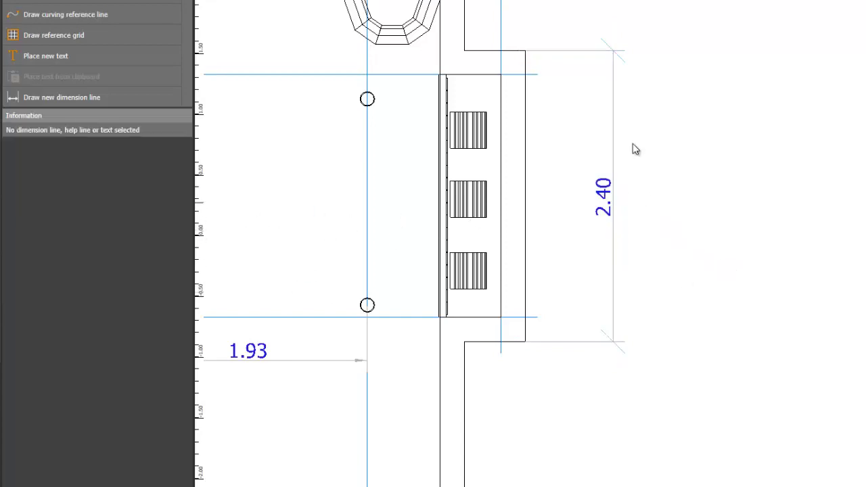
# - Try the 2.40 label at very small, then at normal text size
pyautogui.click(611, 198)
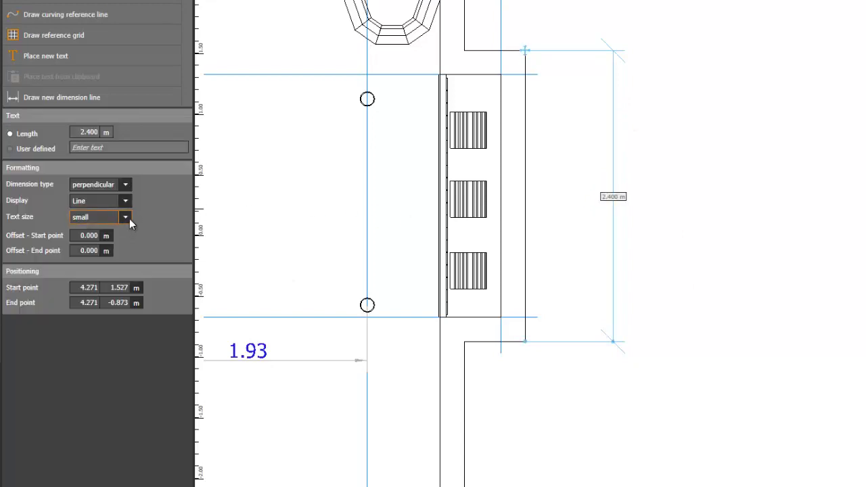
pyautogui.click(126, 216)
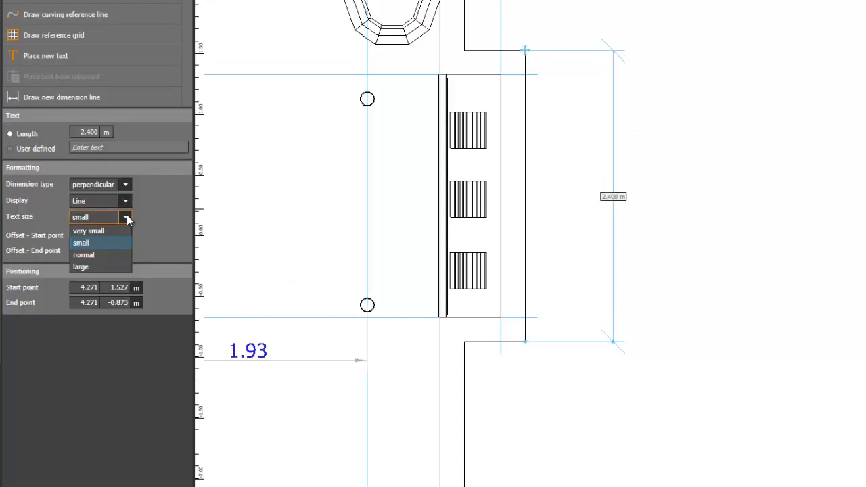
pyautogui.click(88, 231)
pyautogui.click(750, 355)
pyautogui.scroll(2, 627, 190)
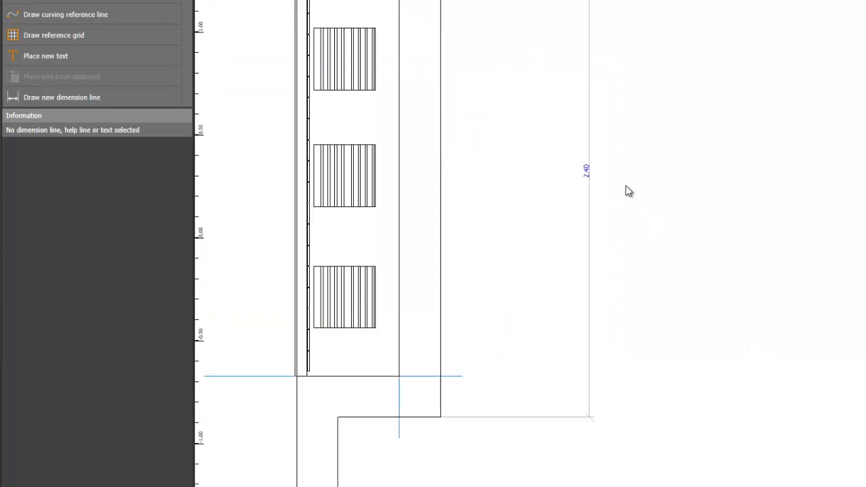
pyautogui.scroll(3, 570, 167)
pyautogui.click(562, 169)
pyautogui.scroll(-3, 555, 169)
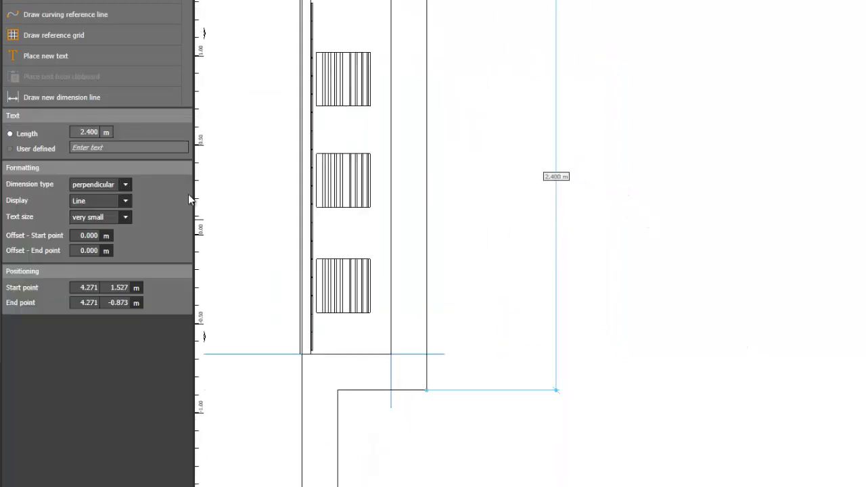
pyautogui.click(120, 215)
pyautogui.click(95, 255)
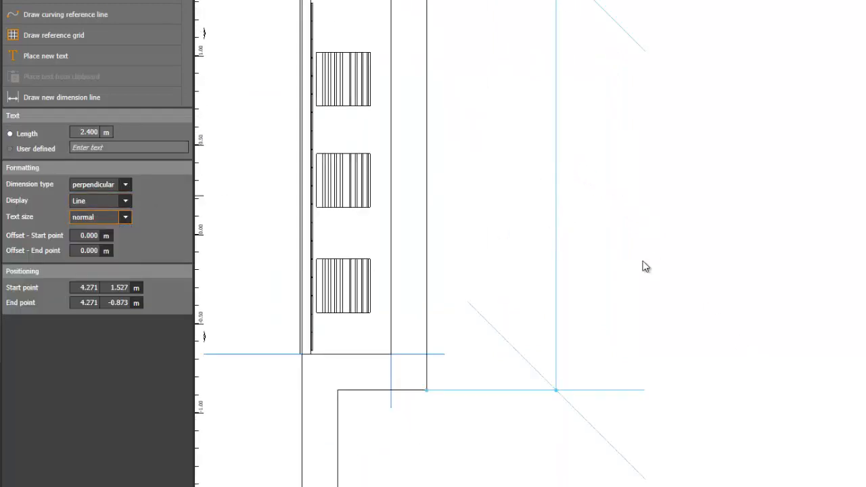
pyautogui.click(689, 249)
pyautogui.scroll(-3, 689, 248)
pyautogui.scroll(-1, 688, 260)
pyautogui.scroll(-1, 682, 255)
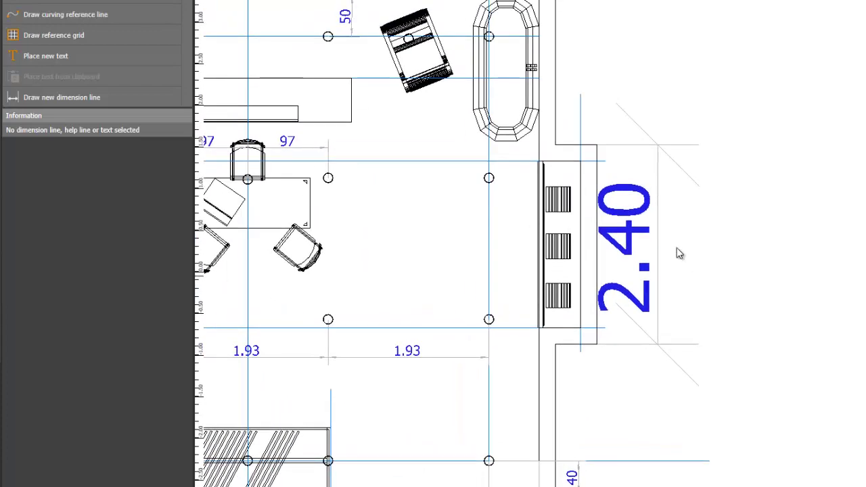
pyautogui.scroll(2, 680, 253)
# - Set the 2.40 label back to small text and review the result
pyautogui.click(611, 228)
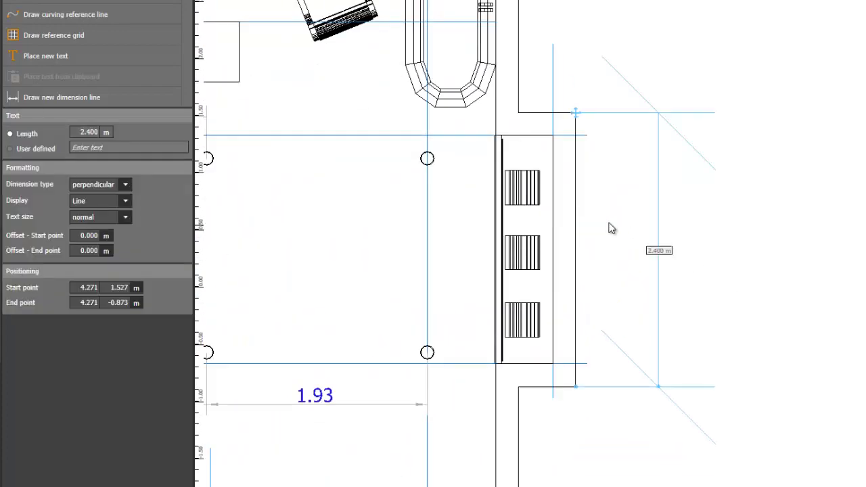
pyautogui.click(125, 217)
pyautogui.click(112, 241)
pyautogui.click(739, 289)
pyautogui.scroll(-1, 739, 289)
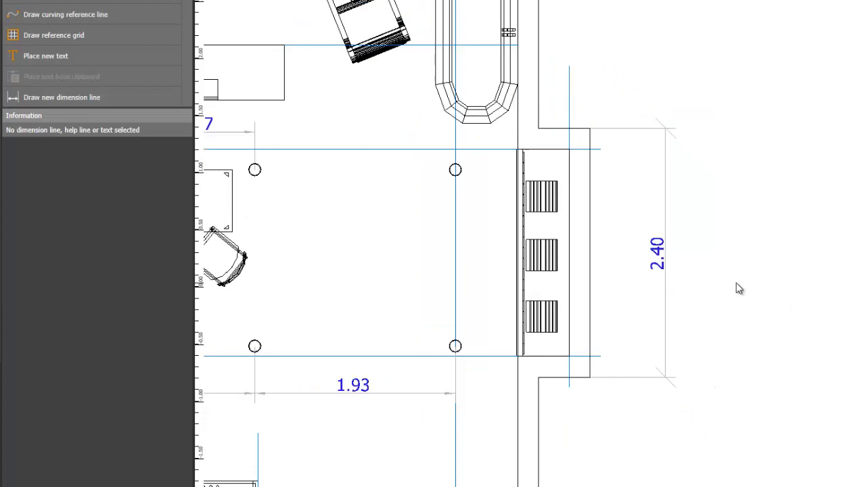
pyautogui.scroll(-3, 740, 289)
pyautogui.scroll(1, 812, 255)
pyautogui.scroll(1, 802, 253)
pyautogui.scroll(-1, 781, 250)
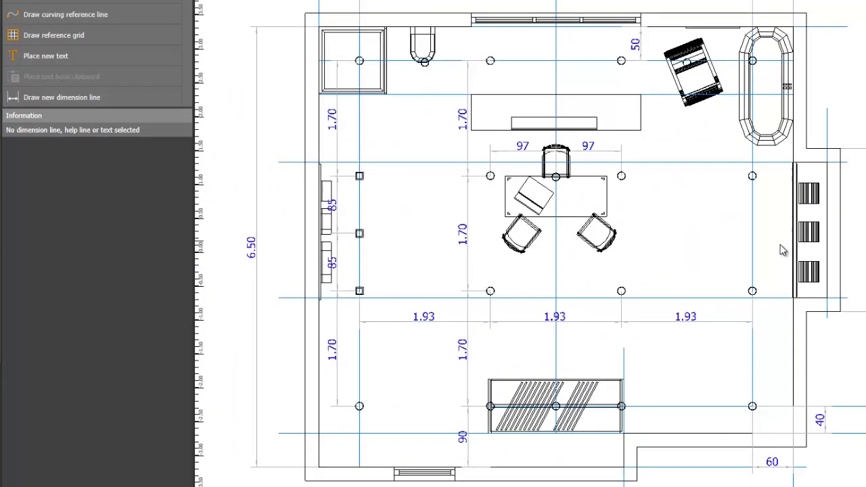
pyautogui.scroll(1, 781, 251)
pyautogui.scroll(1, 476, 143)
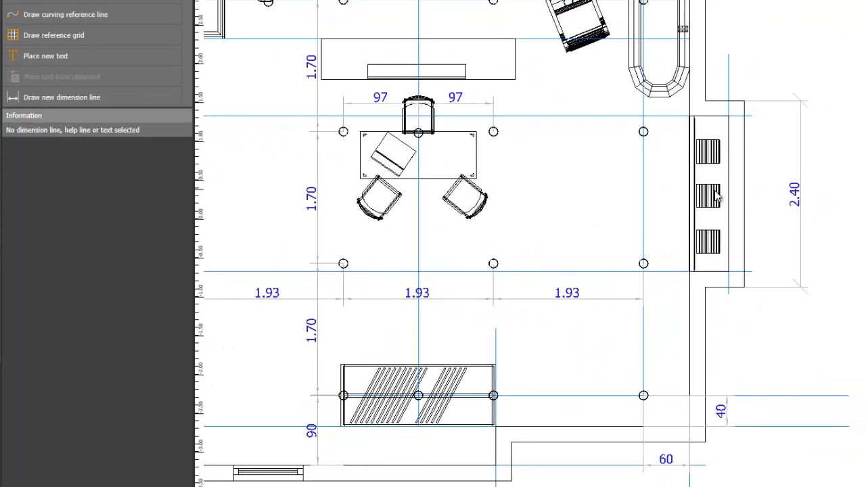
# - Draw a 1.70 m vertical dimension between the two circle markers left of the radiator
pyautogui.click(45, 97)
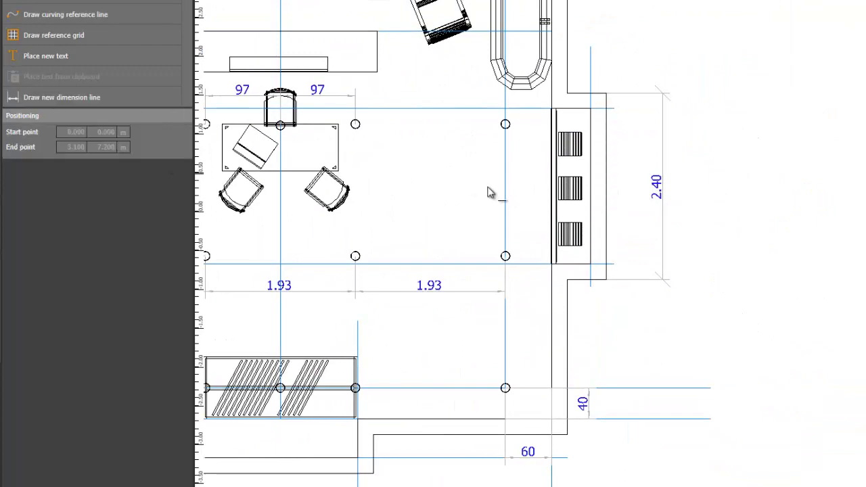
pyautogui.scroll(2, 488, 191)
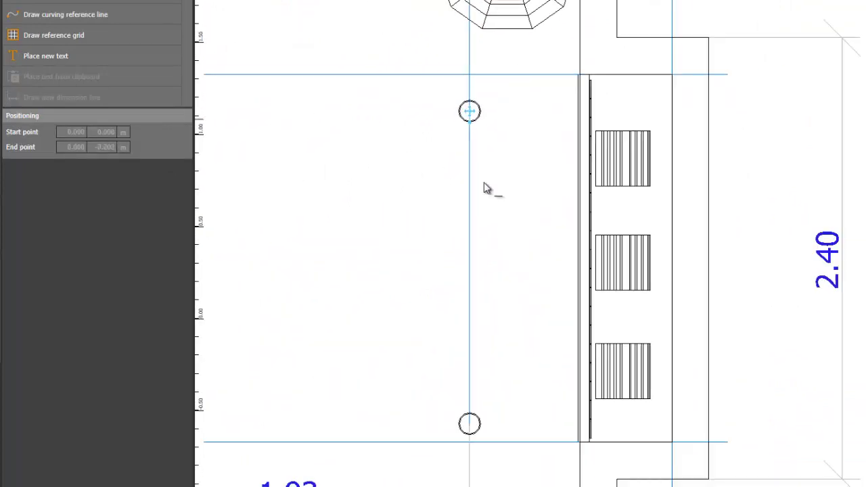
pyautogui.scroll(-2, 477, 210)
pyautogui.scroll(1, 466, 270)
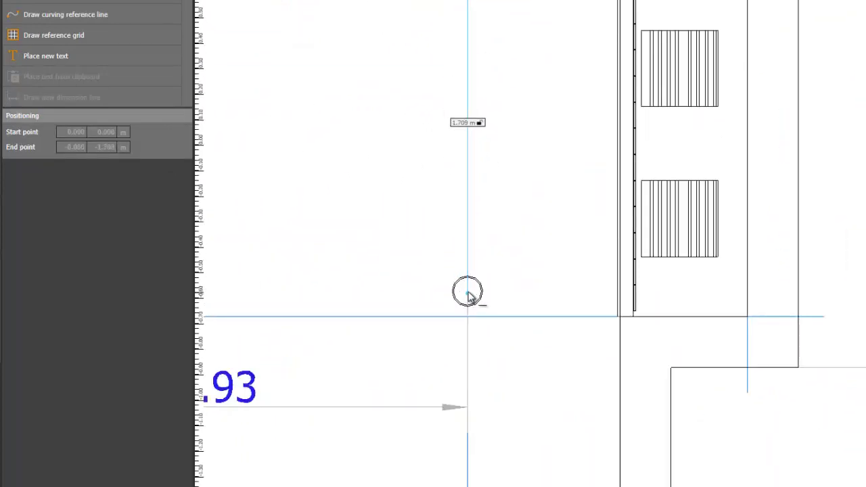
pyautogui.click(468, 292)
pyautogui.scroll(-1, 445, 272)
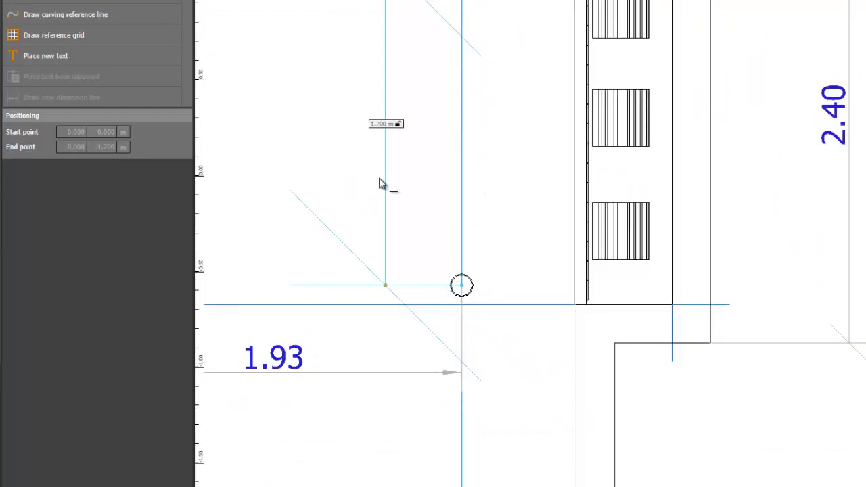
pyautogui.click(371, 177)
pyautogui.scroll(-1, 371, 178)
# - Give the 1.70 m dimension small text and inside arrows
pyautogui.click(124, 217)
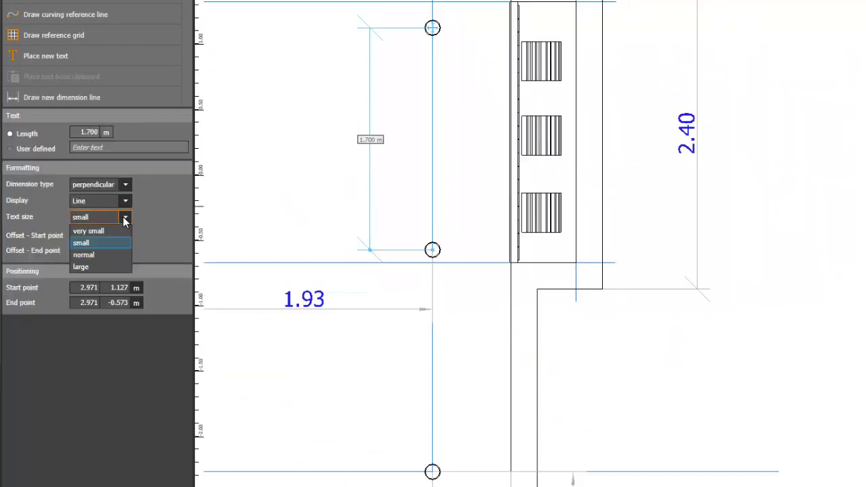
pyautogui.click(100, 241)
pyautogui.click(125, 201)
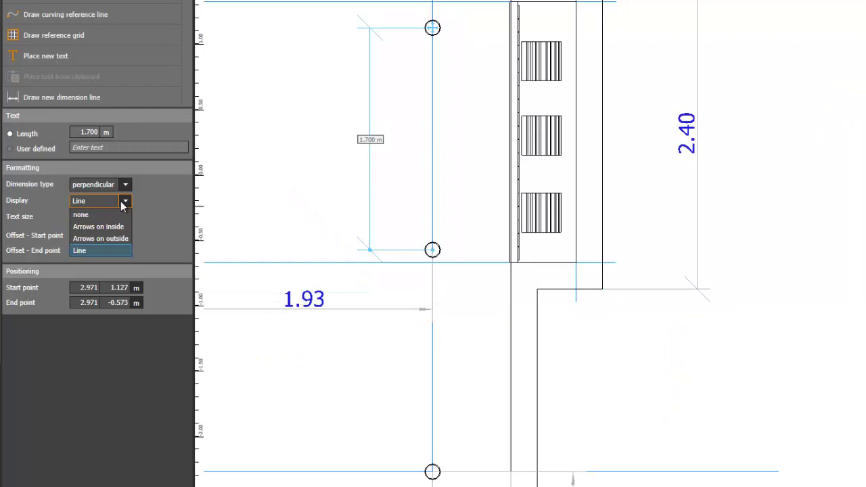
pyautogui.click(110, 234)
pyautogui.press('Escape')
pyautogui.scroll(-1, 552, 258)
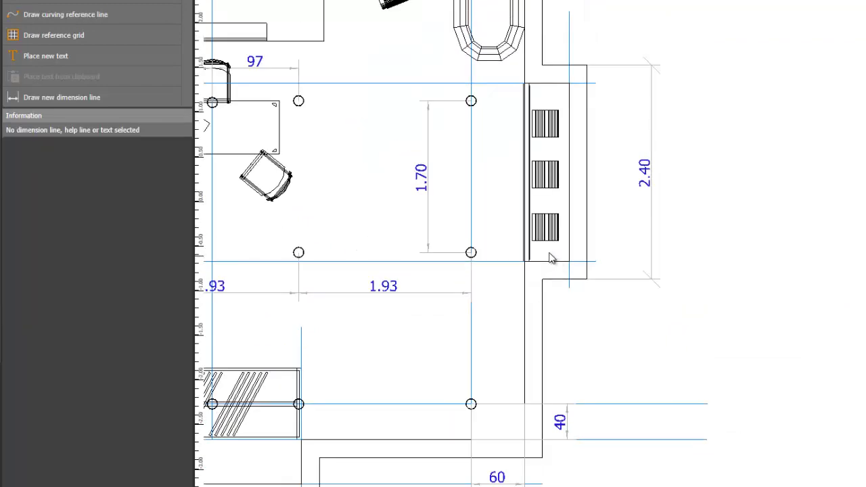
# - Add a 1.70 m dimension across the next bay down in the right-hand luminaire column
pyautogui.moveTo(600, 264)
pyautogui.mouseDown(button='middle')
pyautogui.moveTo(663, 252)
pyautogui.moveTo(580, 217)
pyautogui.mouseUp(button='middle')
pyautogui.scroll(2, 662, 237)
pyautogui.scroll(-1, 575, 197)
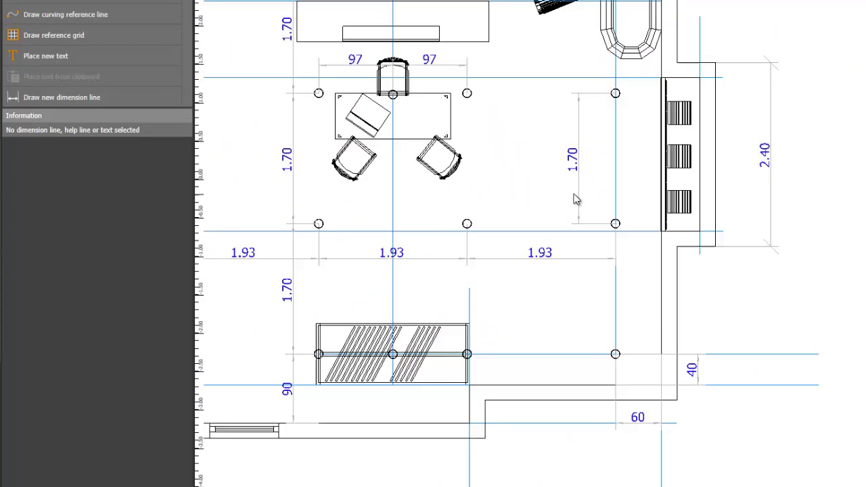
pyautogui.click(575, 194)
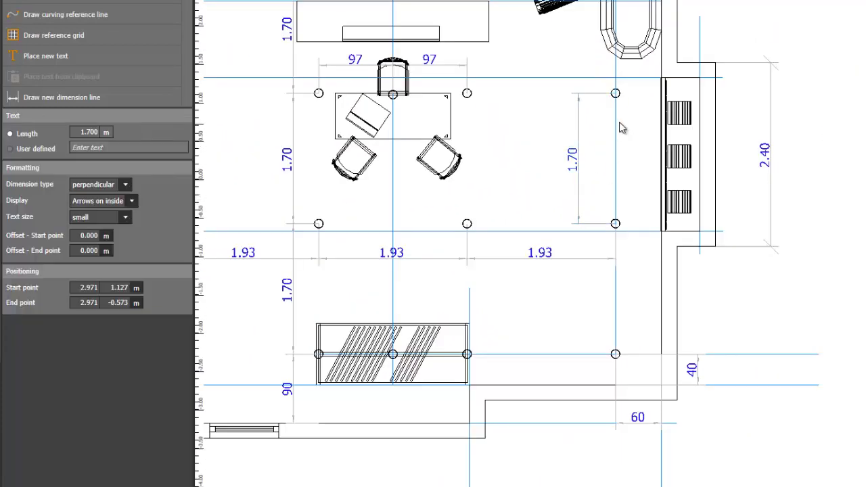
pyautogui.scroll(2, 622, 130)
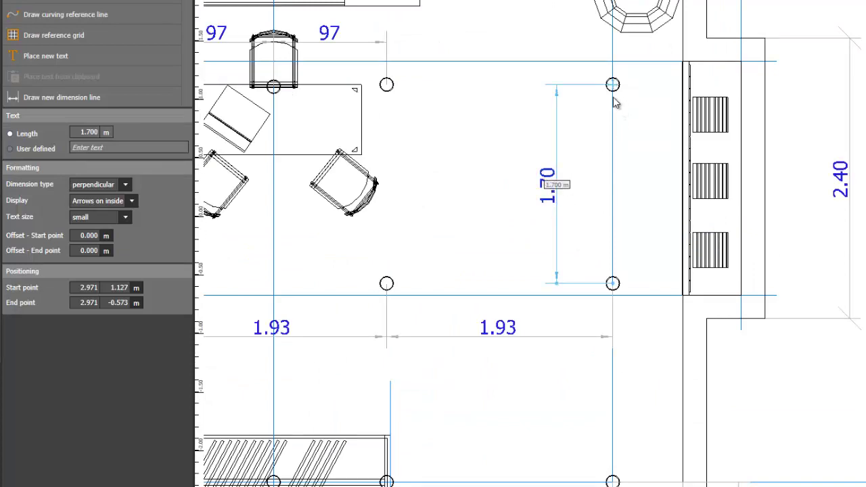
pyautogui.moveTo(614, 88)
pyautogui.mouseDown()
pyautogui.moveTo(577, 249)
pyautogui.moveTo(615, 280)
pyautogui.mouseUp()
pyautogui.moveTo(625, 197)
pyautogui.mouseDown(button='middle')
pyautogui.moveTo(626, 92)
pyautogui.moveTo(635, 253)
pyautogui.mouseUp(button='middle')
pyautogui.scroll(-2, 626, 93)
pyautogui.click(635, 252)
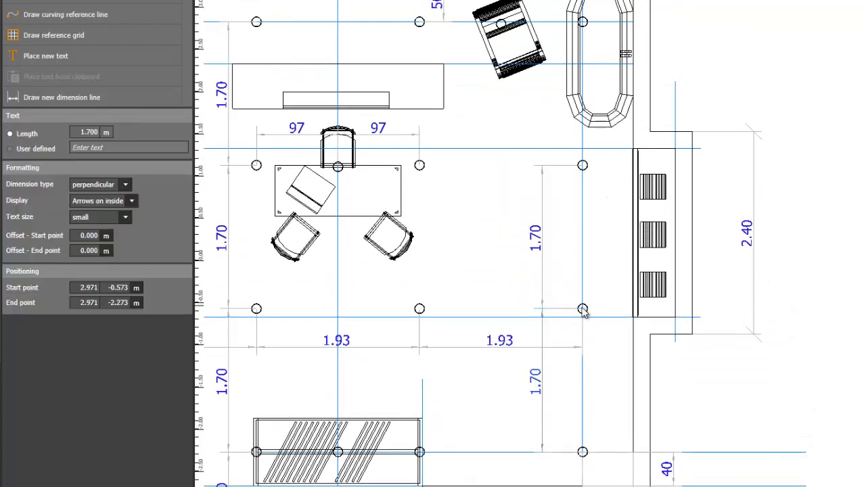
# - Add a 1.70 m dimension across the top bay and zoom out to review the room
pyautogui.moveTo(583, 309); pyautogui.dragTo(587, 45)
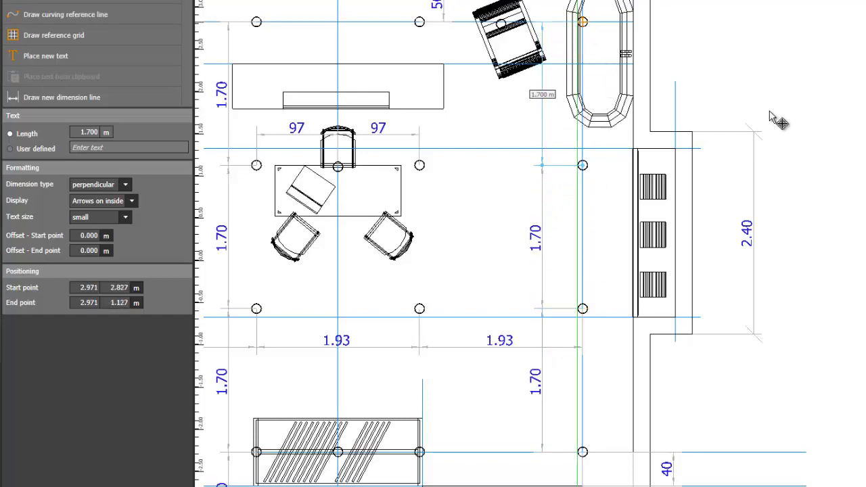
pyautogui.click(772, 132)
pyautogui.scroll(-2, 764, 145)
pyautogui.scroll(-1, 705, 277)
pyautogui.scroll(1, 701, 280)
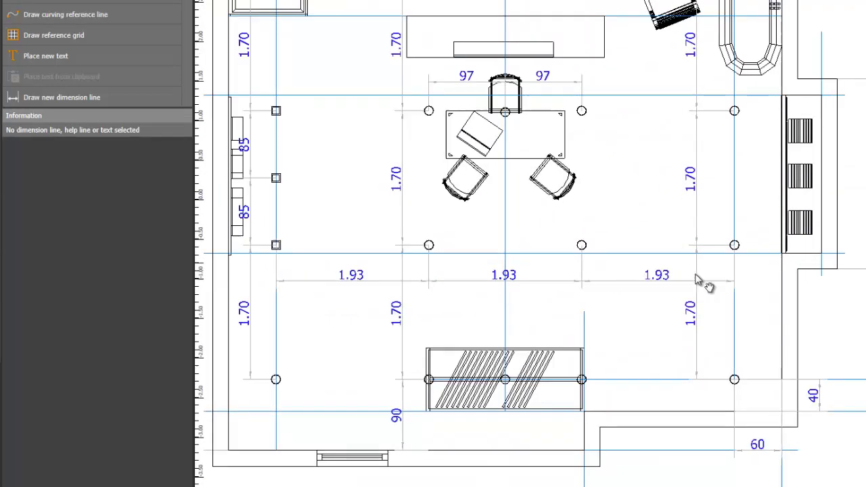
pyautogui.scroll(-2, 659, 287)
pyautogui.scroll(1, 696, 280)
pyautogui.scroll(1, 696, 281)
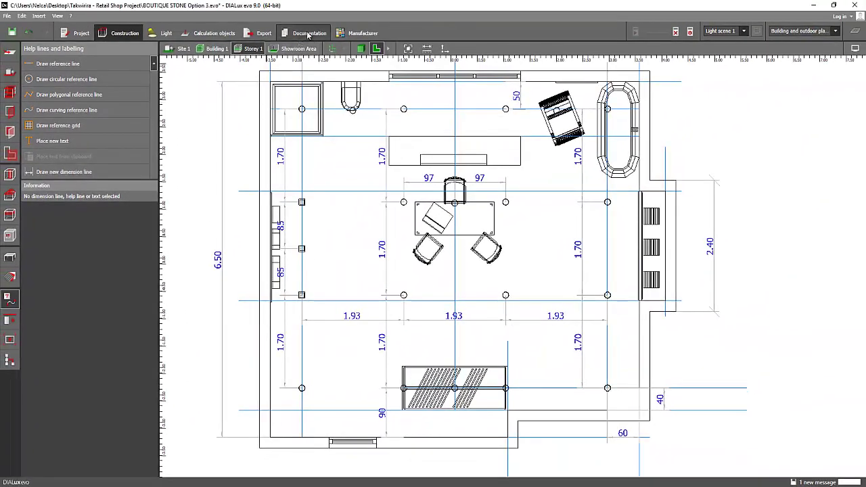
# - Add the Storey 1 (99) plan image to the documentation's displayed graphics
pyautogui.click(308, 35)
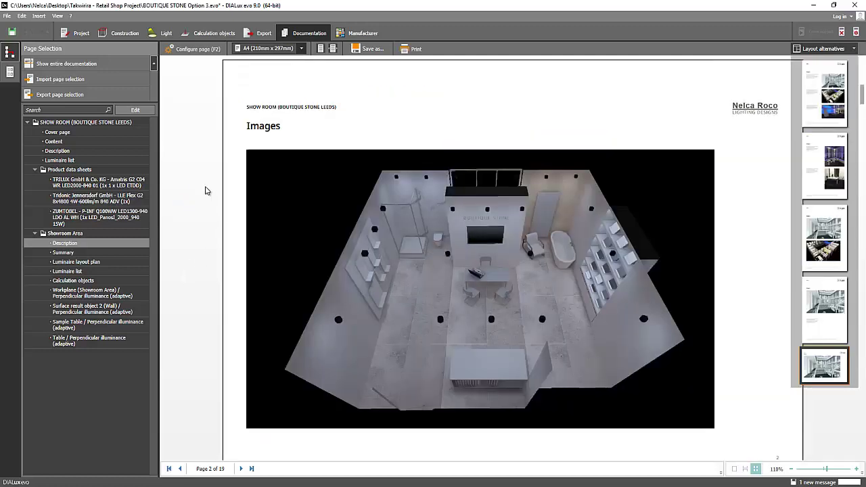
pyautogui.click(190, 50)
pyautogui.click(207, 133)
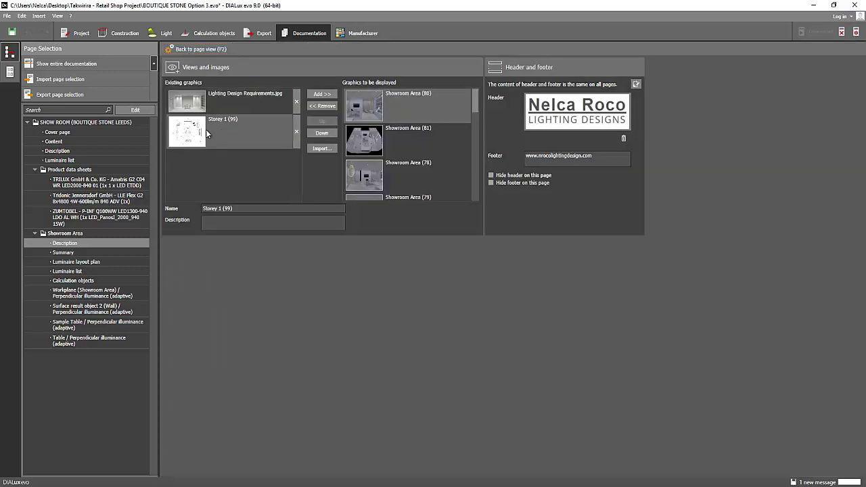
pyautogui.click(323, 94)
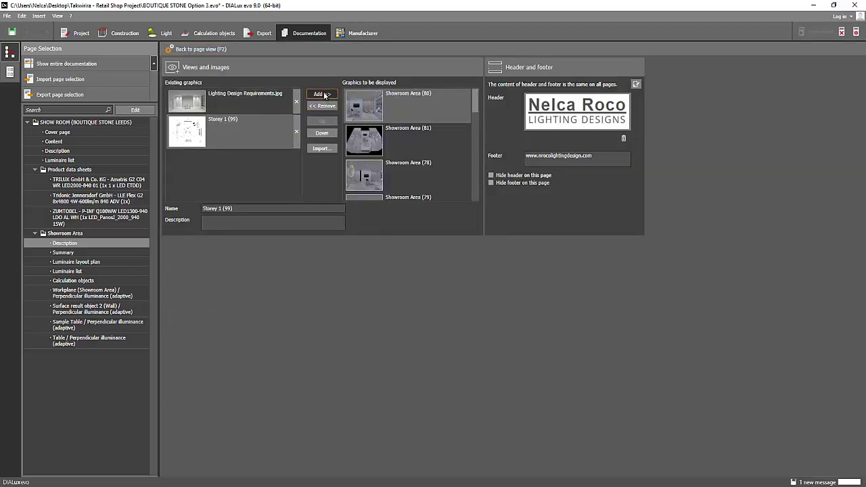
pyautogui.click(200, 51)
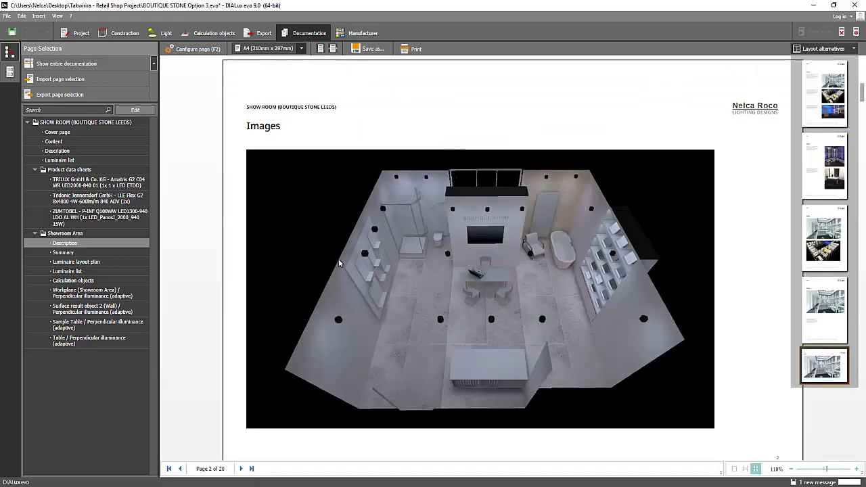
pyautogui.scroll(-5, 337, 266)
pyautogui.scroll(-5, 335, 267)
pyautogui.scroll(-5, 474, 284)
pyautogui.scroll(-3, 618, 313)
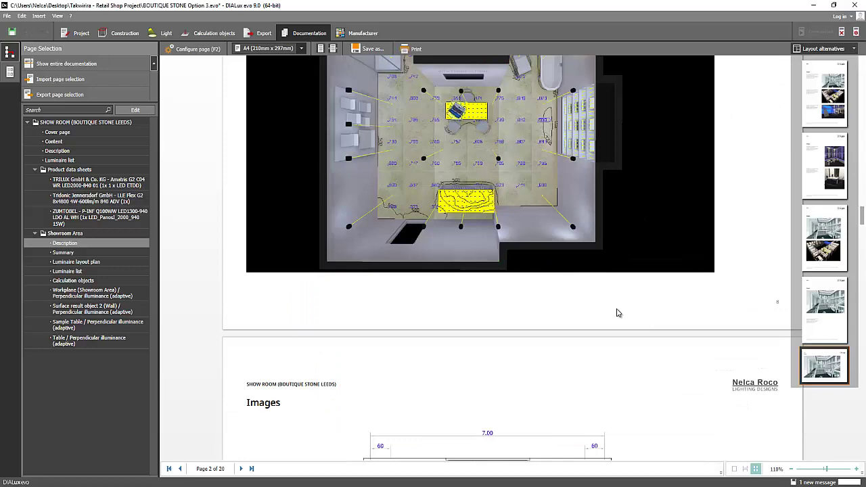
pyautogui.scroll(-3, 616, 315)
pyautogui.scroll(-3, 609, 318)
pyautogui.scroll(-3, 604, 324)
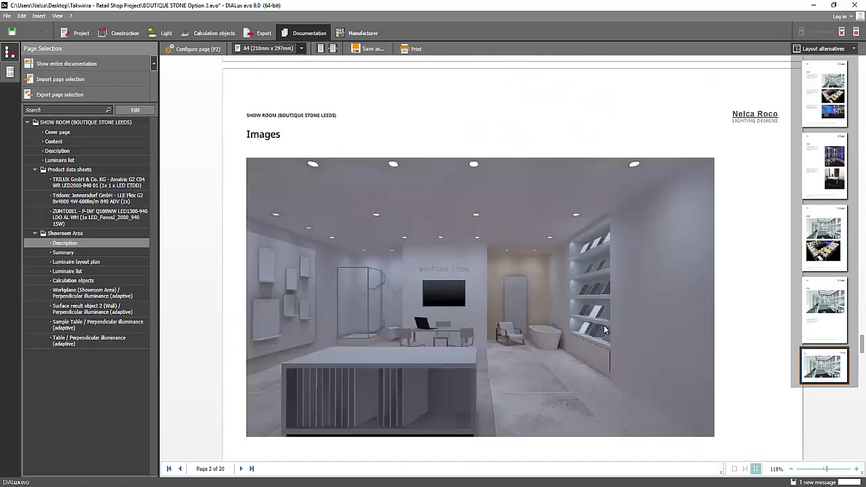
pyautogui.scroll(-3, 605, 330)
pyautogui.scroll(-3, 604, 330)
pyautogui.scroll(-3, 604, 330)
pyautogui.scroll(-3, 605, 331)
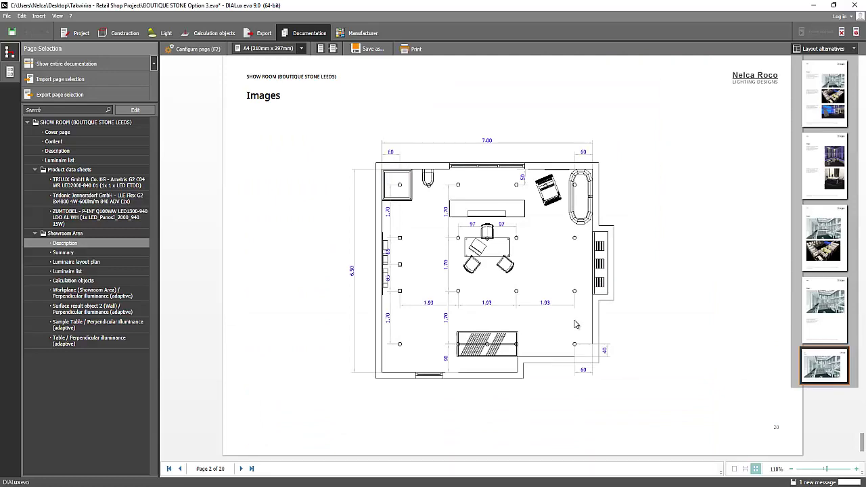
pyautogui.scroll(3, 577, 327)
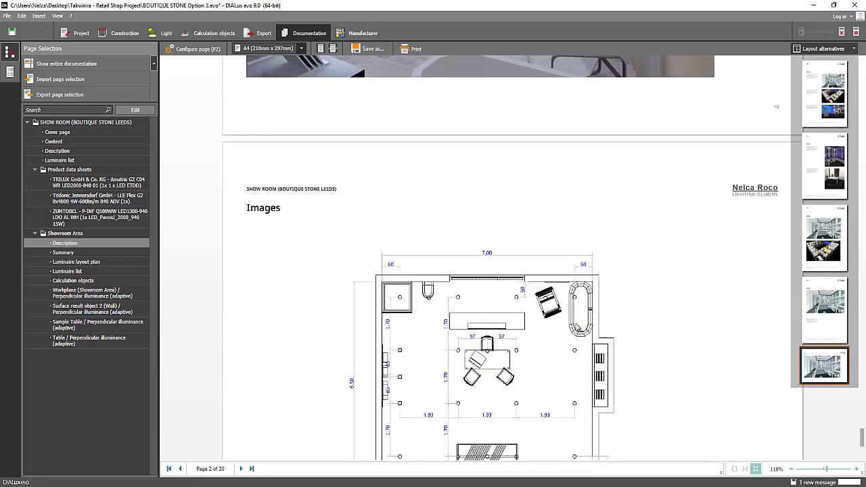
pyautogui.scroll(-3, 573, 327)
pyautogui.scroll(3, 537, 279)
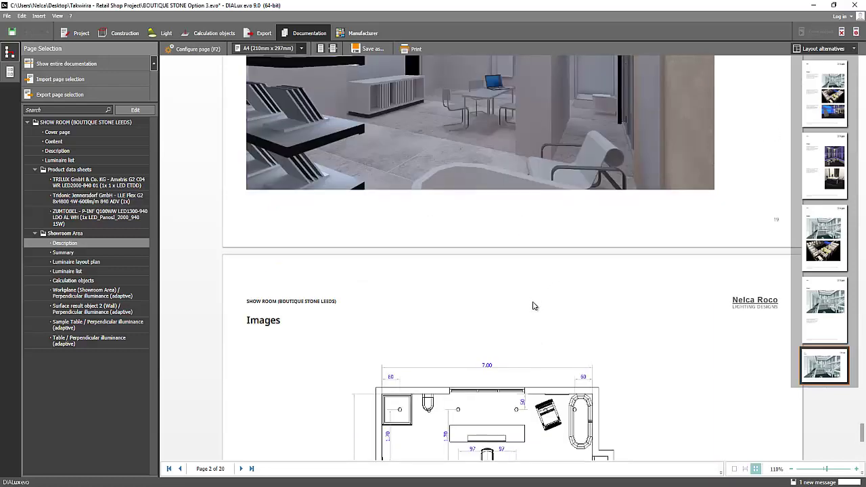
pyautogui.scroll(5, 534, 304)
pyautogui.scroll(5, 534, 304)
pyautogui.scroll(5, 531, 305)
pyautogui.scroll(5, 529, 304)
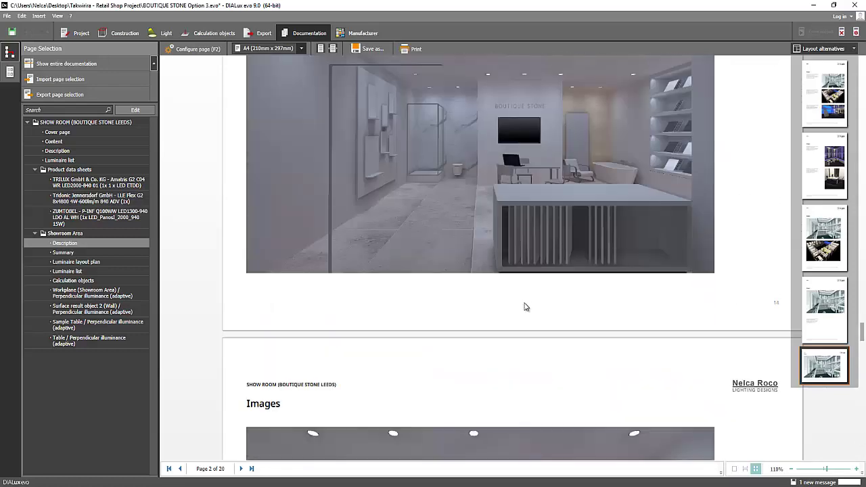
pyautogui.scroll(5, 528, 304)
pyautogui.scroll(5, 525, 304)
pyautogui.scroll(5, 521, 304)
pyautogui.scroll(1, 521, 307)
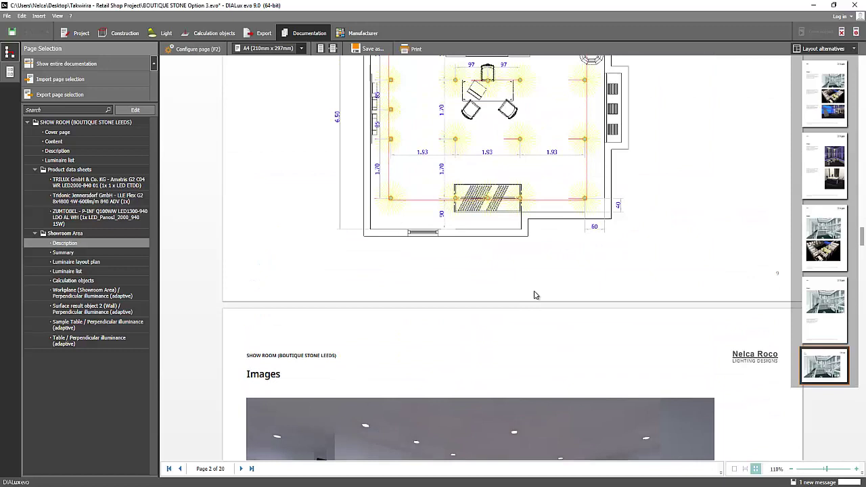
pyautogui.scroll(4, 534, 293)
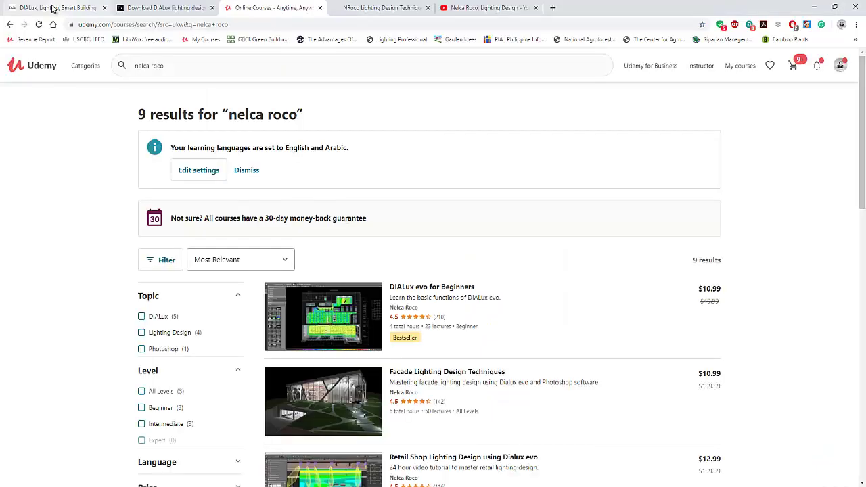
# - Bring Chrome forward and view the DIALux evo 9 download page on the DIAL site
pyautogui.click(58, 7)
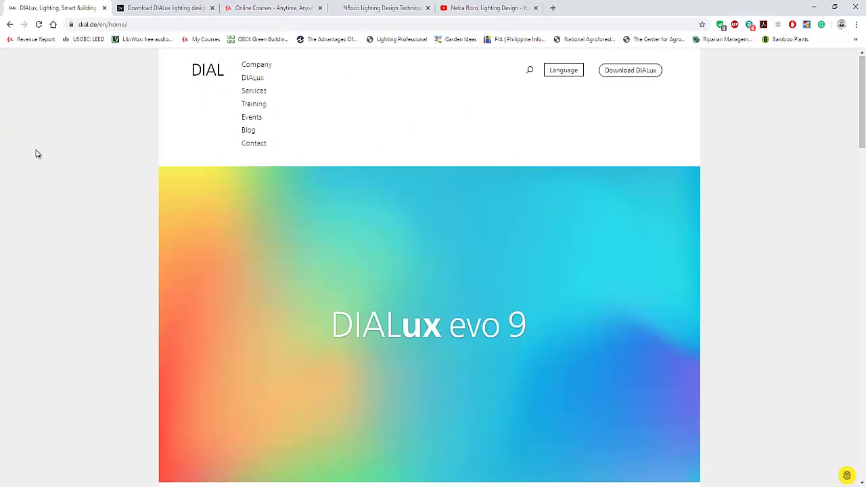
pyautogui.scroll(-4, 36, 149)
pyautogui.scroll(4, 36, 149)
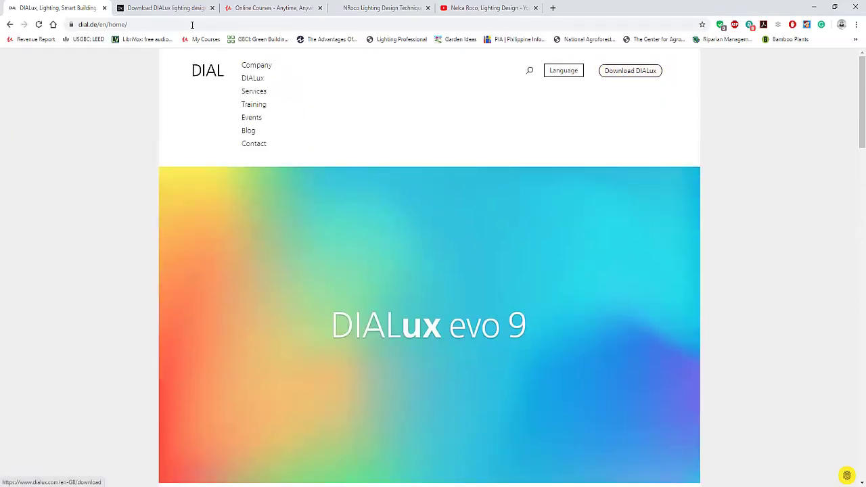
pyautogui.click(130, 26)
pyautogui.click(155, 7)
pyautogui.scroll(-2, 494, 324)
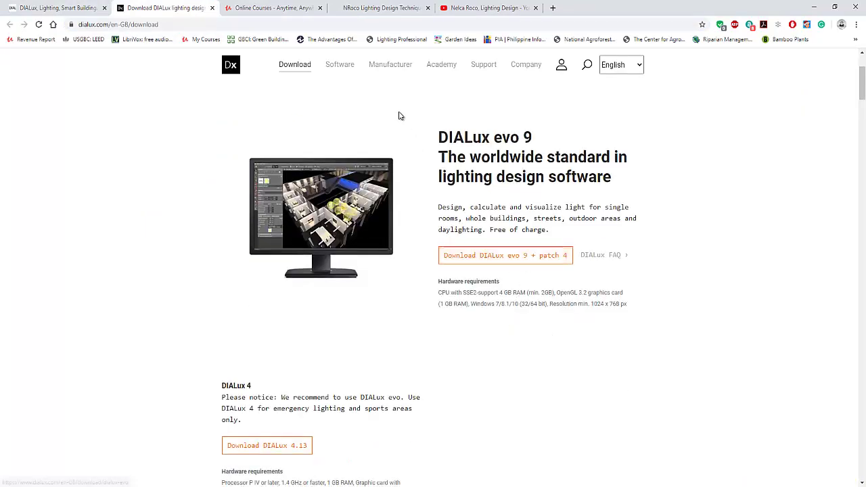
pyautogui.scroll(1, 400, 115)
# - Browse the tutorials on the NRoco Lighting Design Tips & Tricks page
pyautogui.click(381, 7)
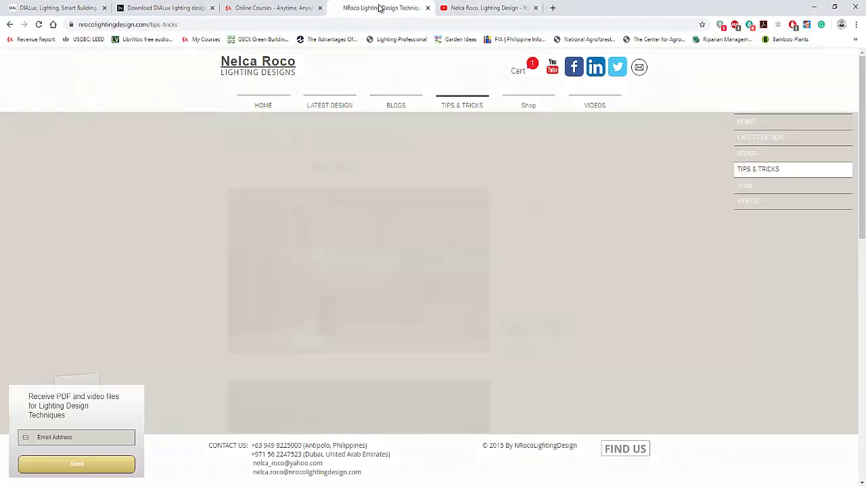
pyautogui.scroll(-3, 383, 214)
pyautogui.scroll(-4, 384, 213)
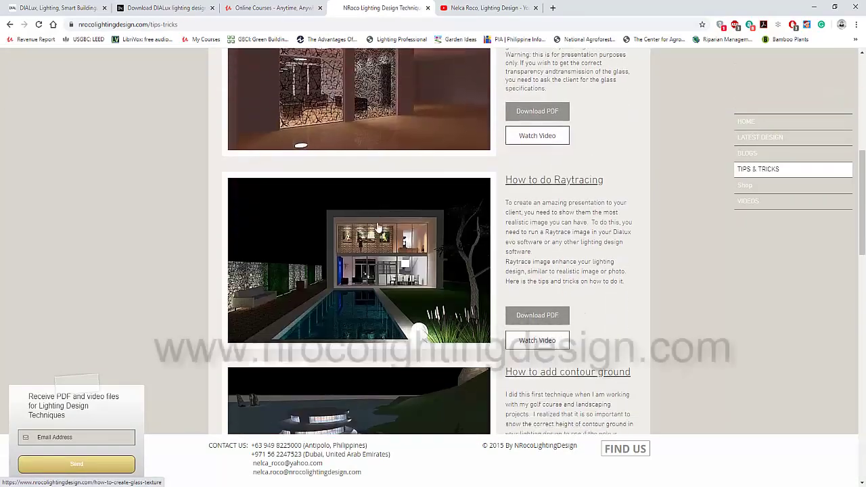
pyautogui.scroll(-4, 379, 223)
pyautogui.scroll(-4, 377, 228)
pyautogui.scroll(4, 377, 228)
pyautogui.scroll(4, 377, 227)
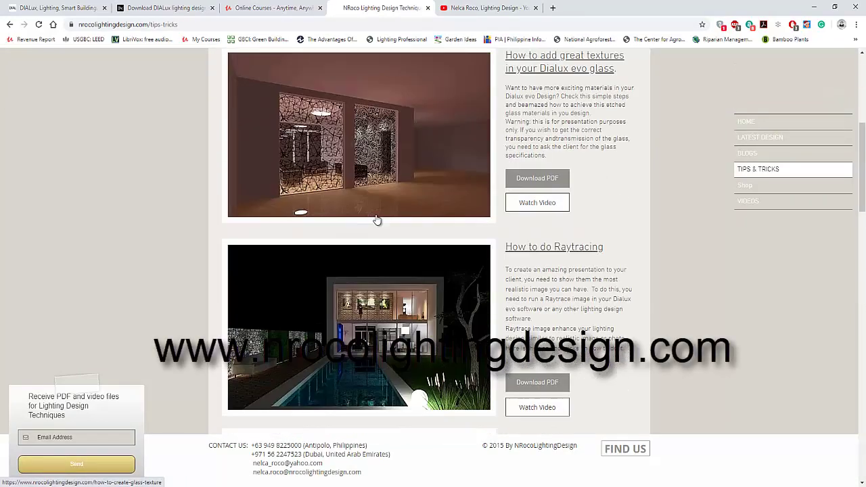
pyautogui.scroll(3, 377, 224)
pyautogui.scroll(3, 377, 224)
# - Scroll through the lighting design YouTube channel's uploaded DIALux tutorial videos
pyautogui.click(482, 8)
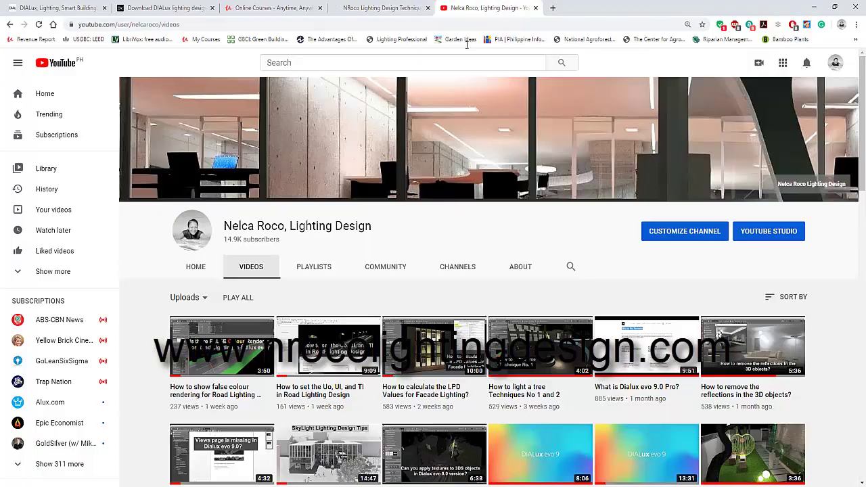
pyautogui.scroll(-2, 458, 156)
pyautogui.scroll(-3, 458, 158)
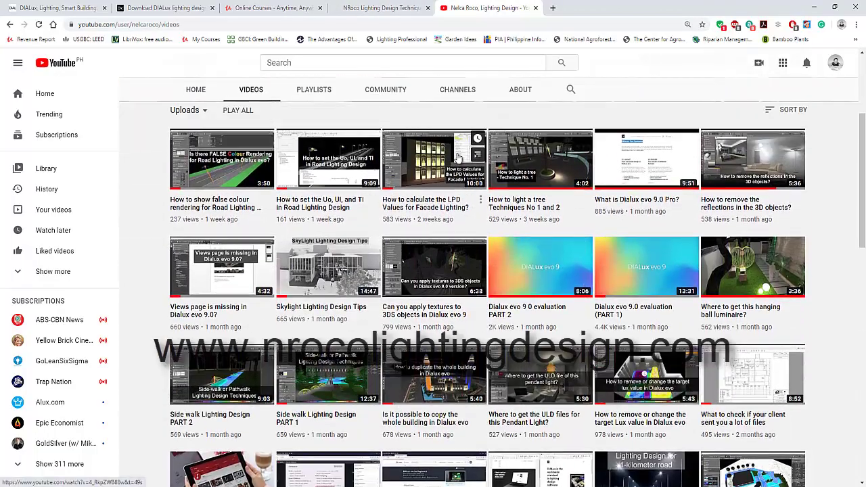
pyautogui.scroll(2, 454, 155)
pyautogui.scroll(3, 447, 154)
pyautogui.scroll(1, 439, 151)
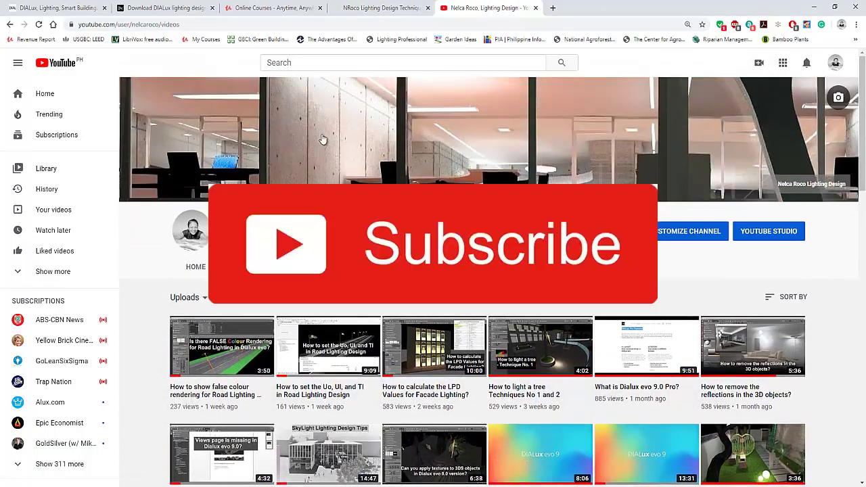
pyautogui.scroll(-1, 323, 140)
pyautogui.scroll(-5, 329, 135)
pyautogui.scroll(4, 336, 128)
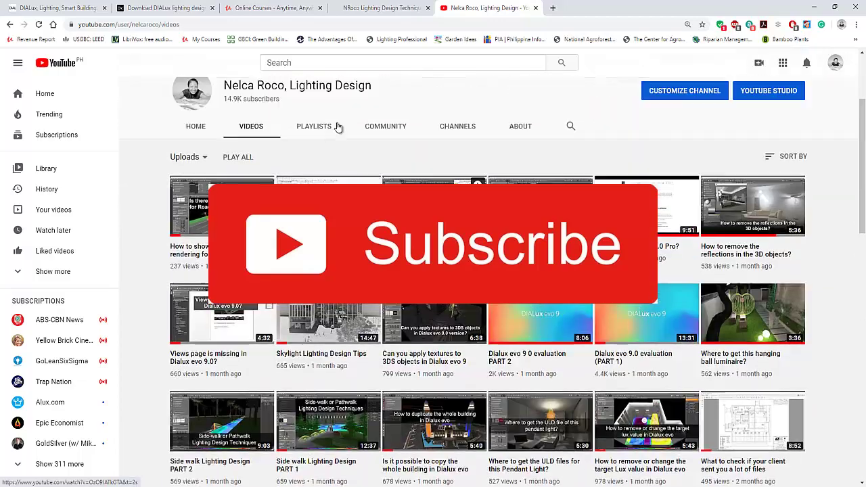
# - Browse Udemy's nine lighting design courses, ending with DIALux evo for Beginners at the top
pyautogui.click(261, 11)
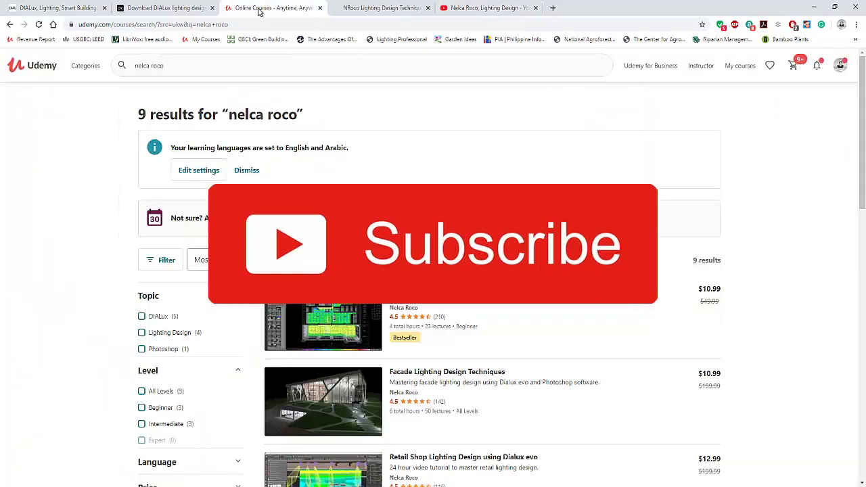
pyautogui.scroll(-2, 377, 171)
pyautogui.scroll(2, 377, 171)
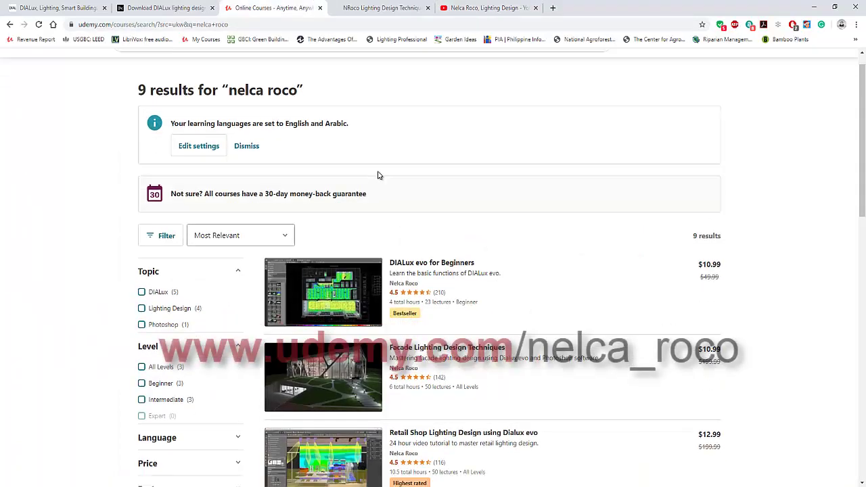
pyautogui.scroll(-3, 535, 257)
pyautogui.scroll(-2, 535, 262)
pyautogui.scroll(-2, 535, 262)
pyautogui.scroll(-1, 536, 262)
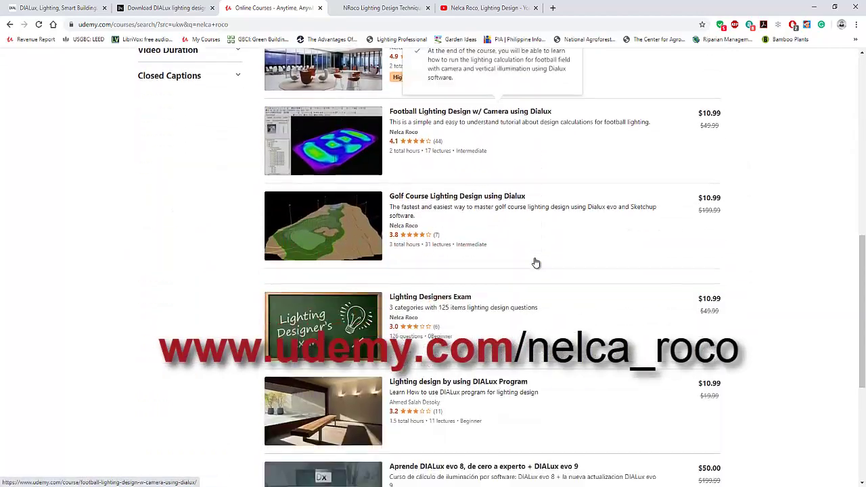
pyautogui.scroll(3, 535, 262)
pyautogui.scroll(3, 535, 262)
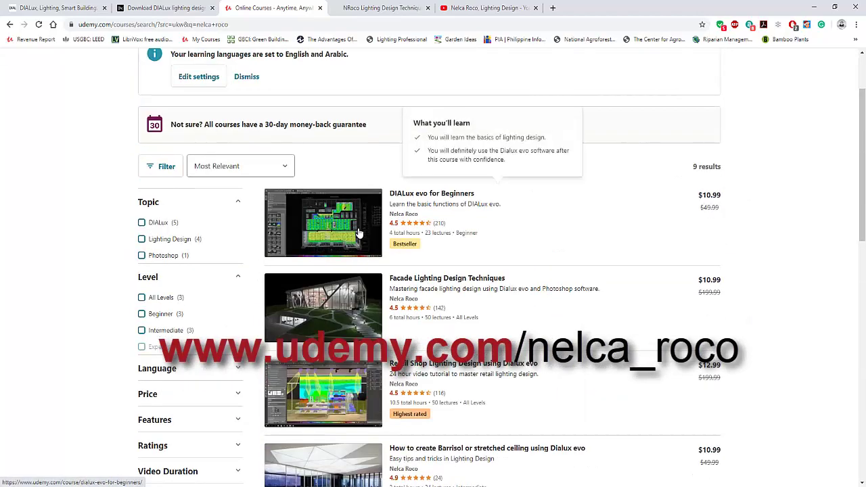